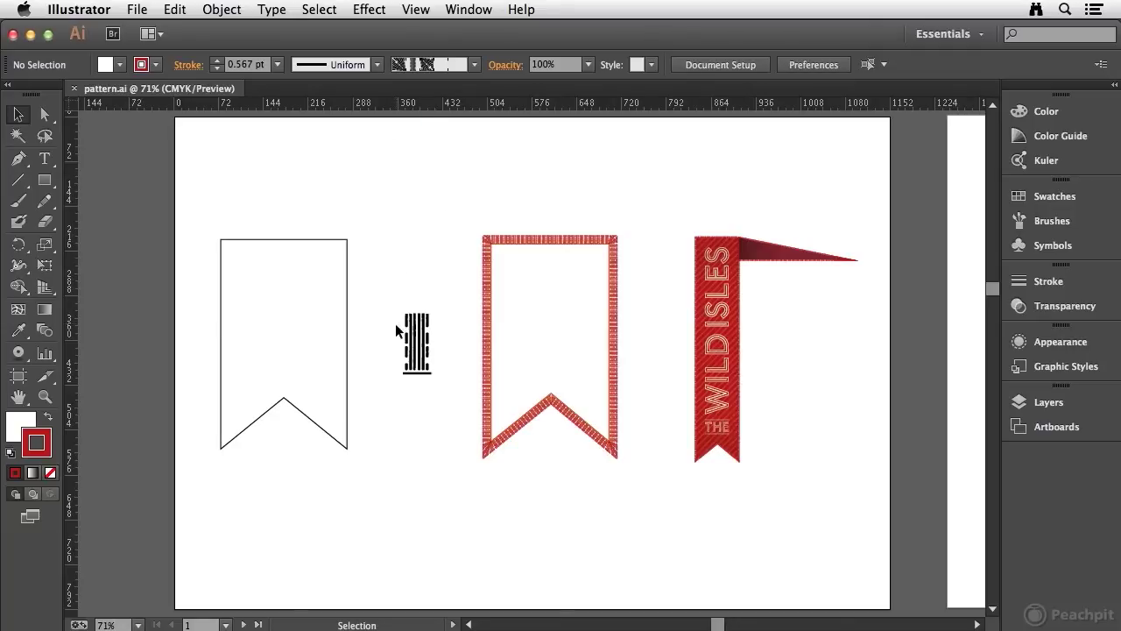
Make the black stripe tile into a pattern swatch named 'LBV Side' and leave pattern editing
drag(410, 376, 443, 388)
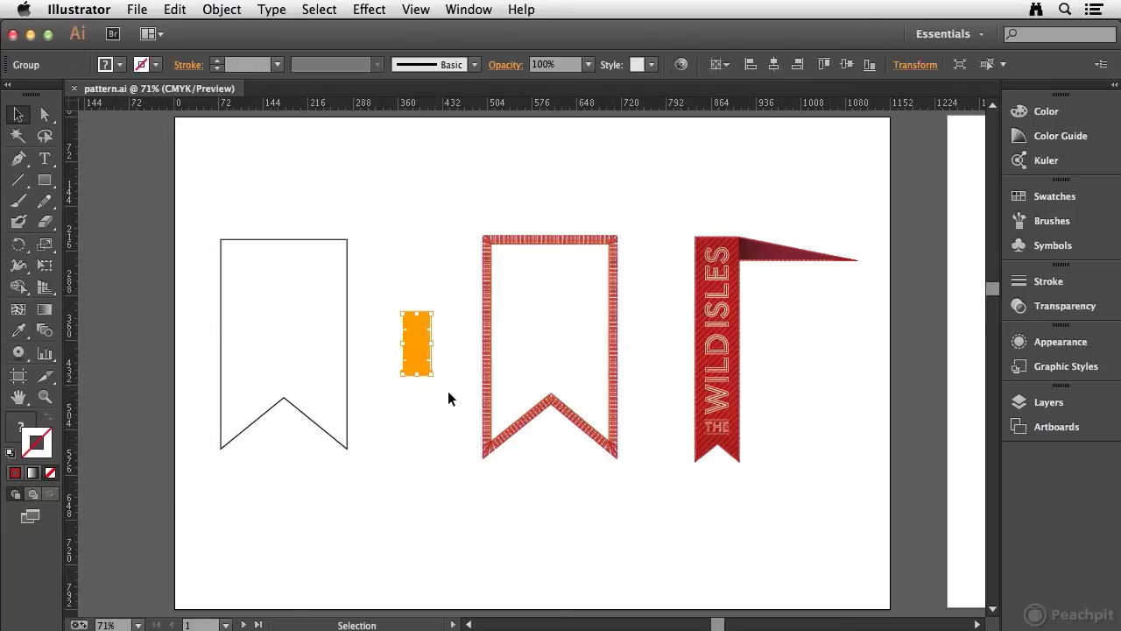
click(221, 9)
mouse_move(294, 357)
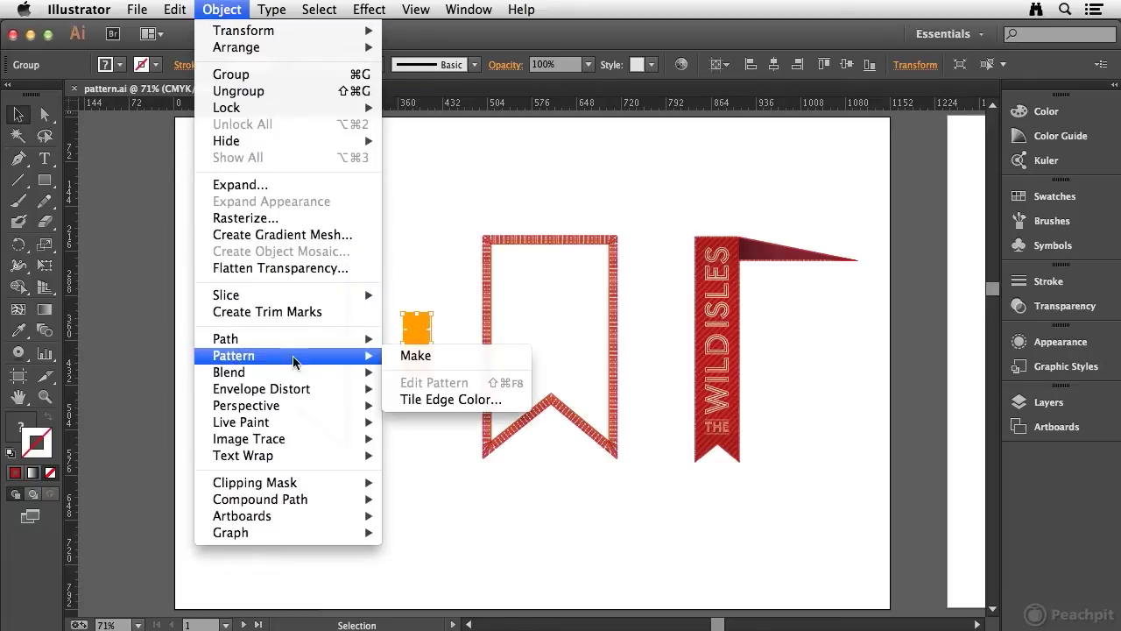
click(453, 360)
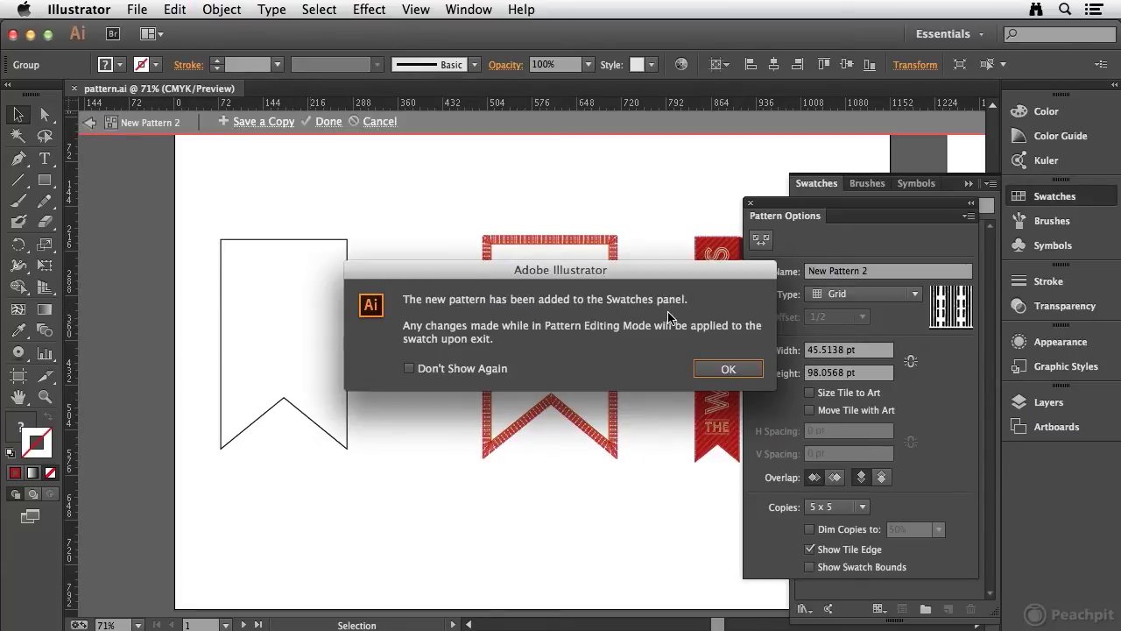
click(731, 371)
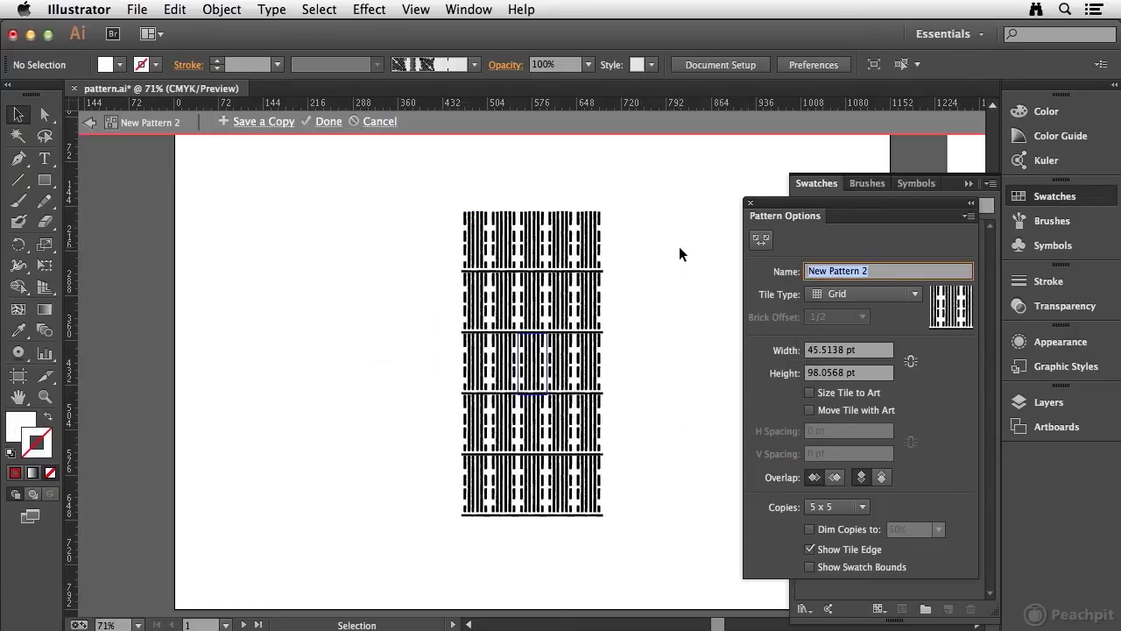
text(LBV)
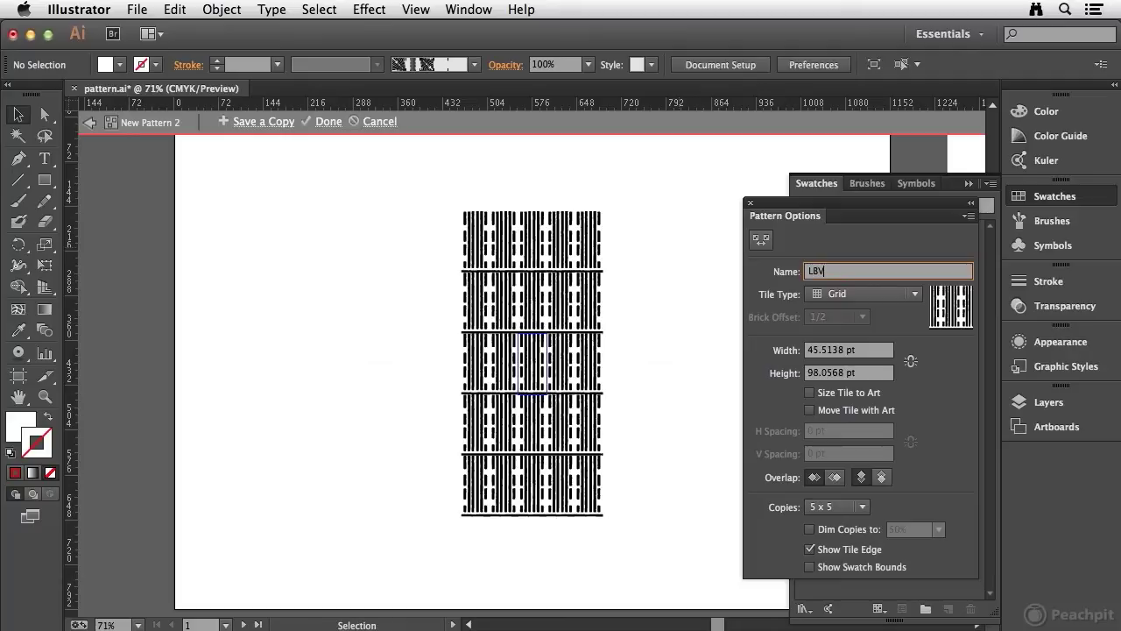
text( Side)
key(Tab)
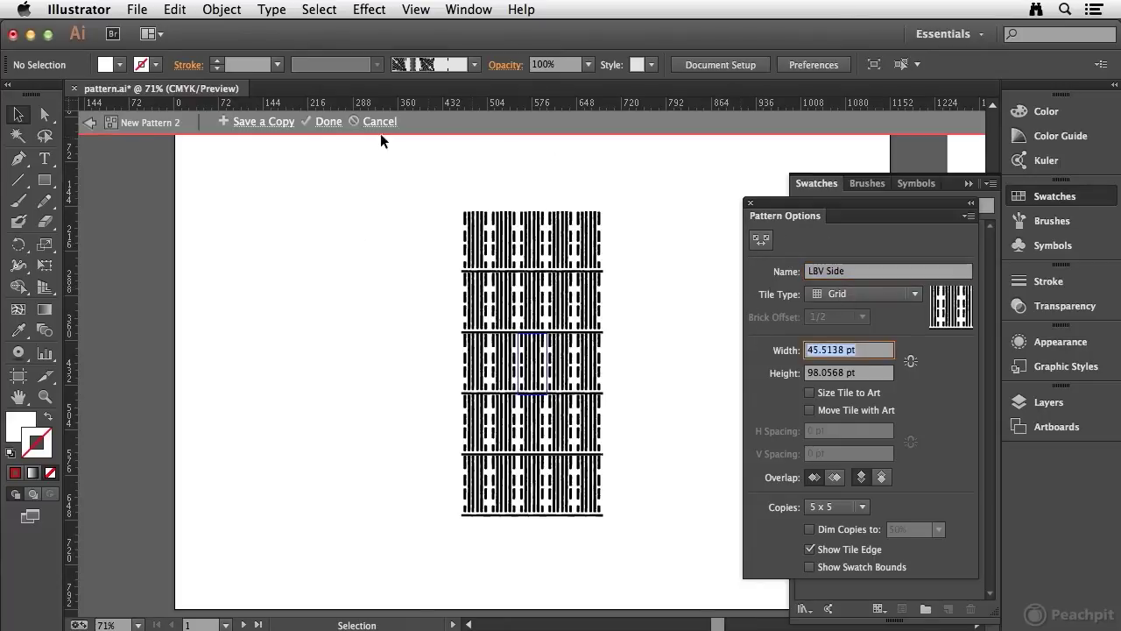
click(89, 122)
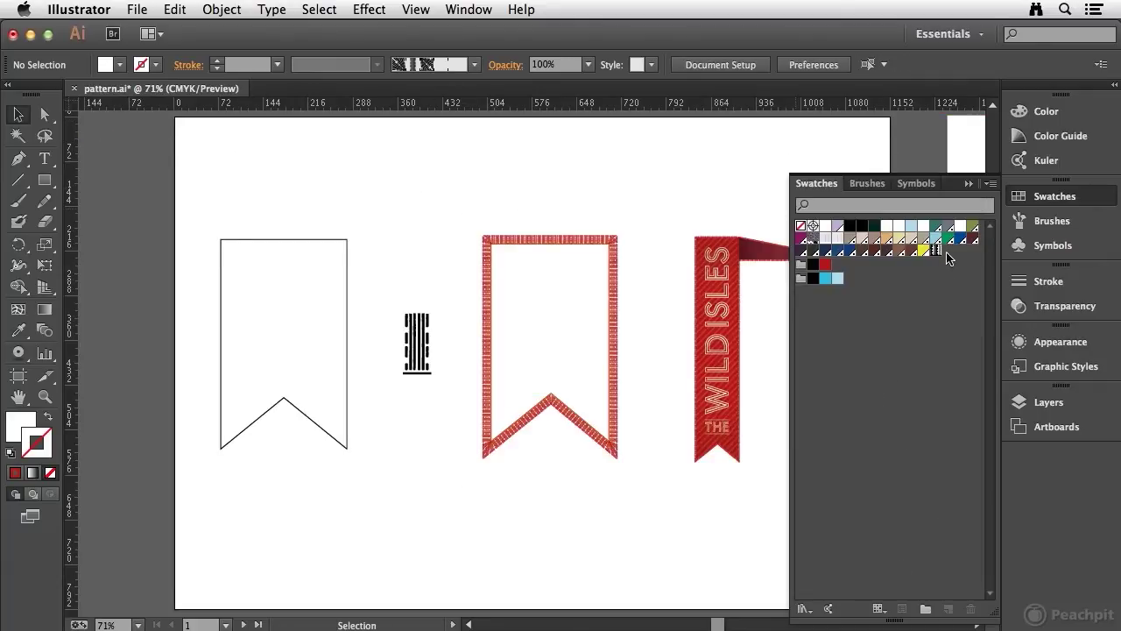
Switch Swatches to Large Thumbnail View, then test LBV Side on the left banner and undo it
click(992, 183)
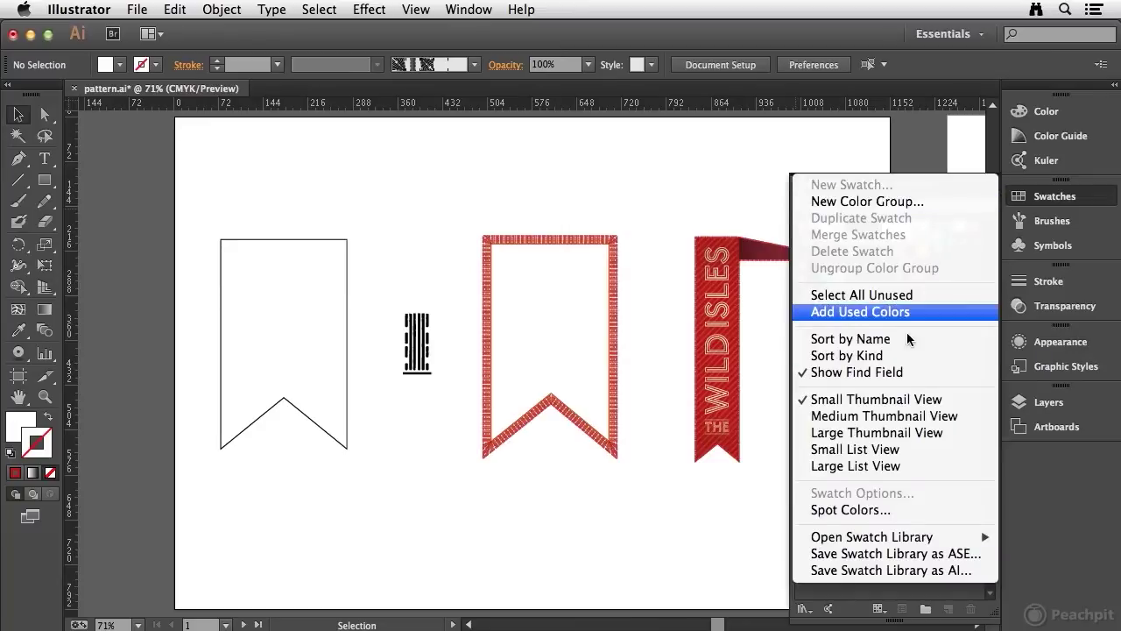
click(873, 433)
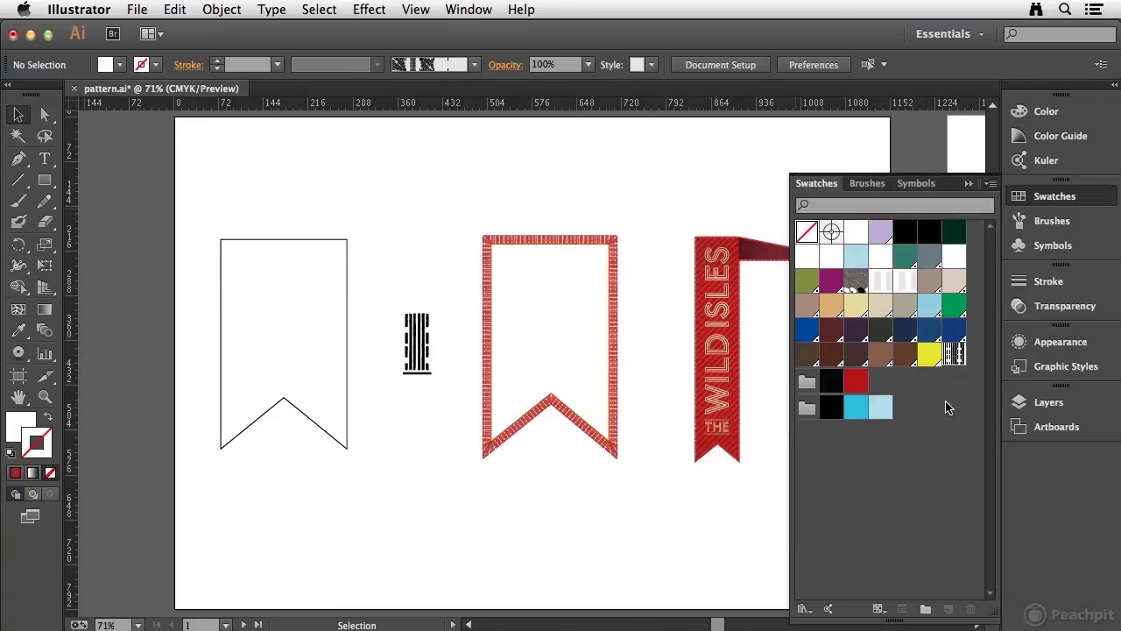
click(262, 240)
click(19, 424)
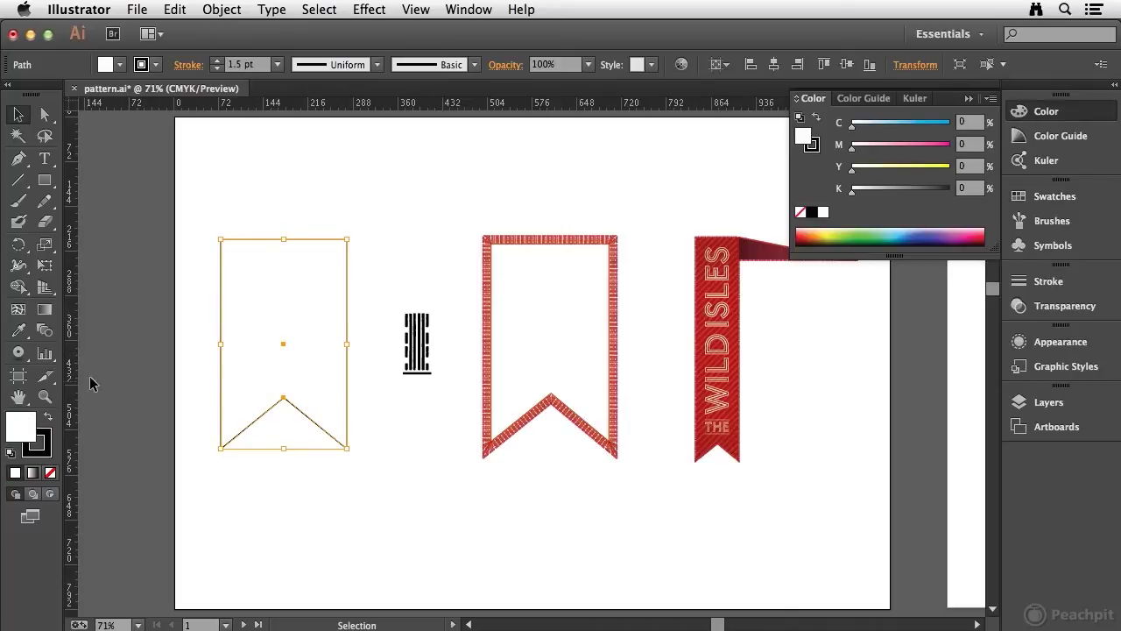
click(1046, 198)
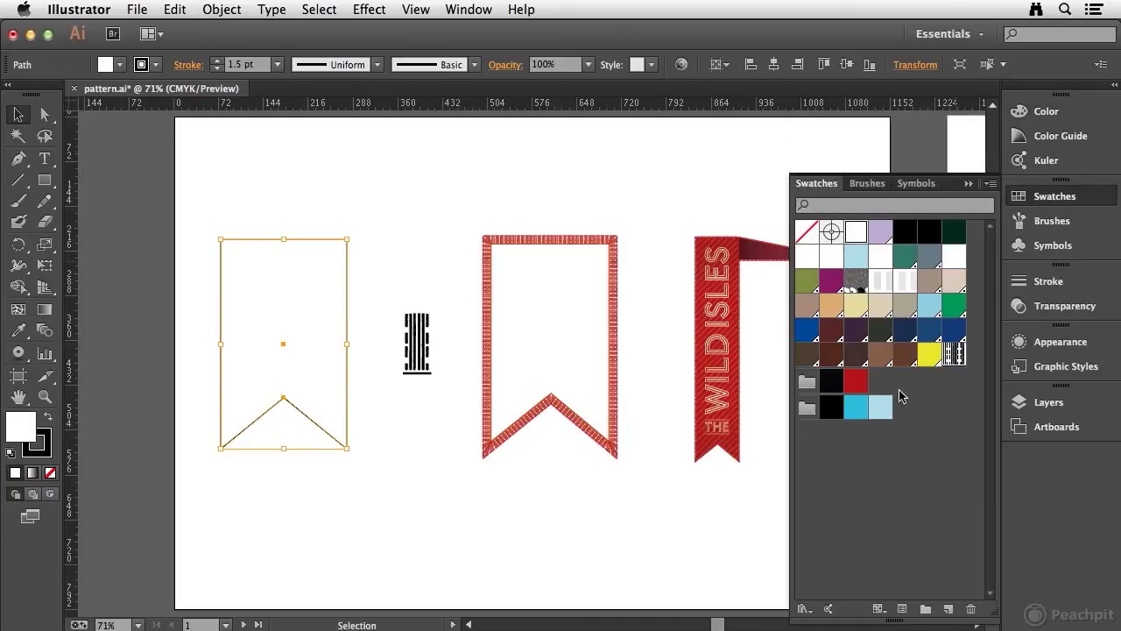
click(955, 353)
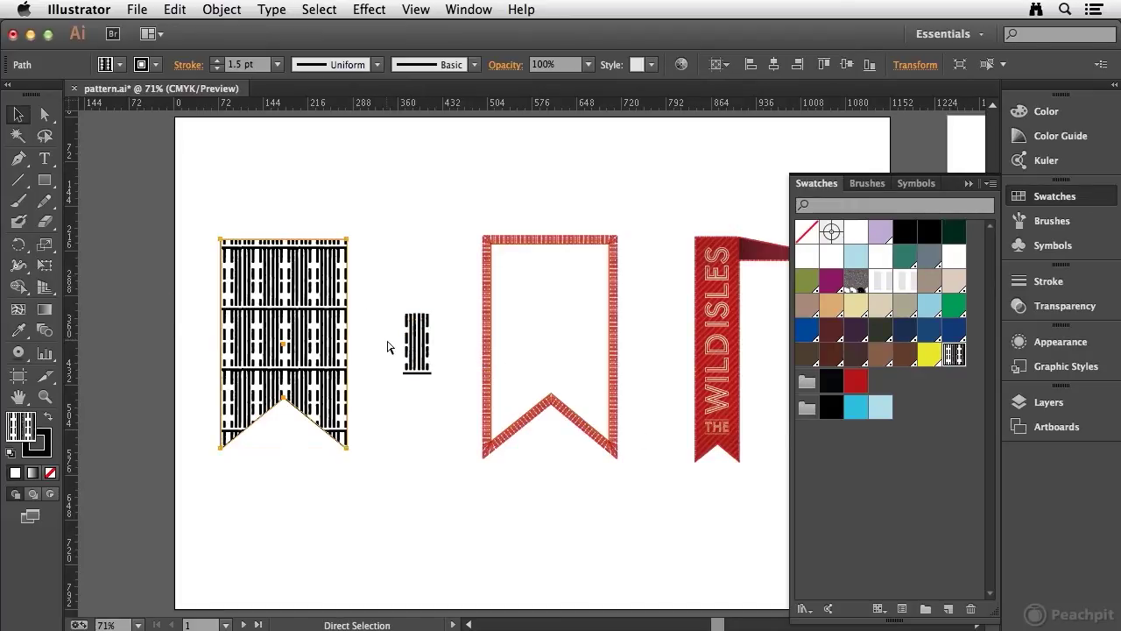
key(super+z)
click(326, 190)
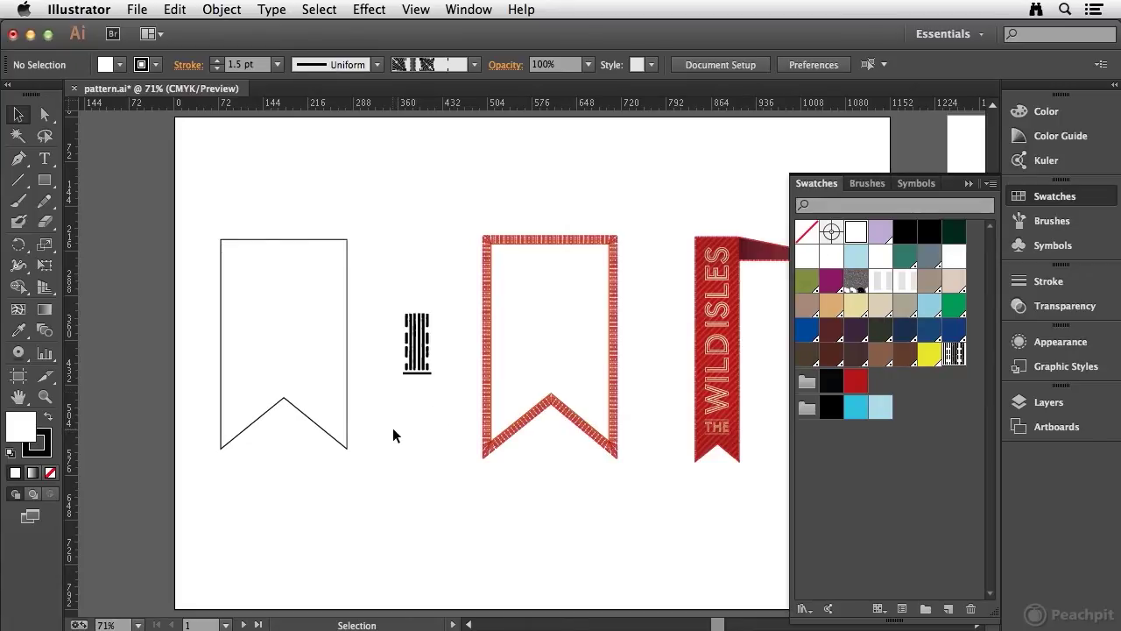
Draw a black-filled, no-stroke 45.51 pt square below the stripe tile
key(super+space)
drag(373, 300, 482, 426)
click(47, 182)
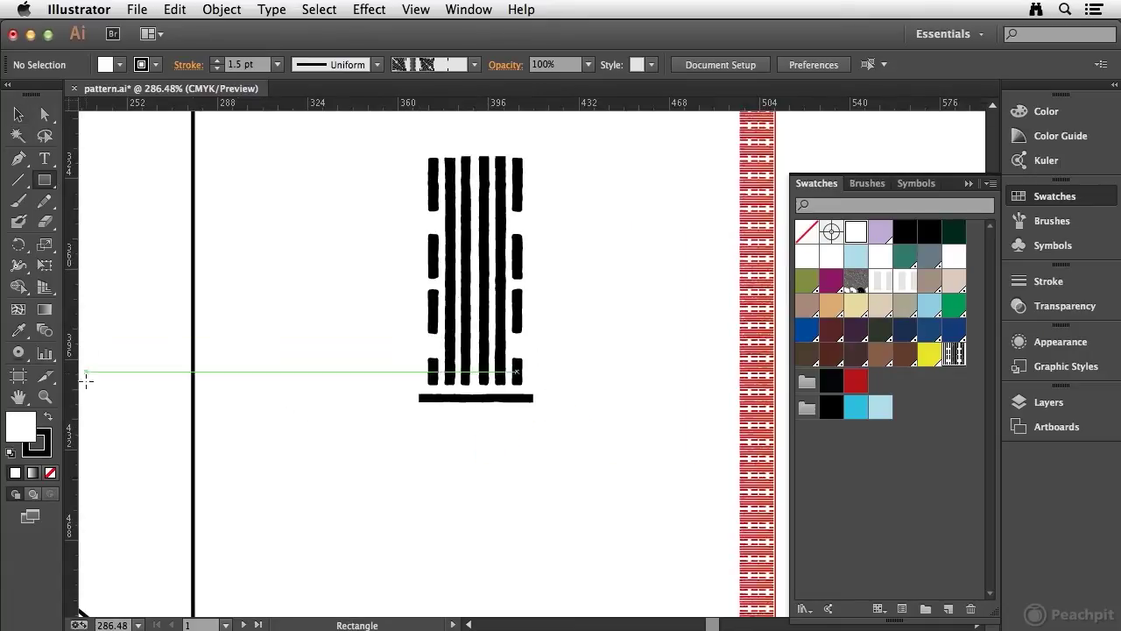
key(shift+x)
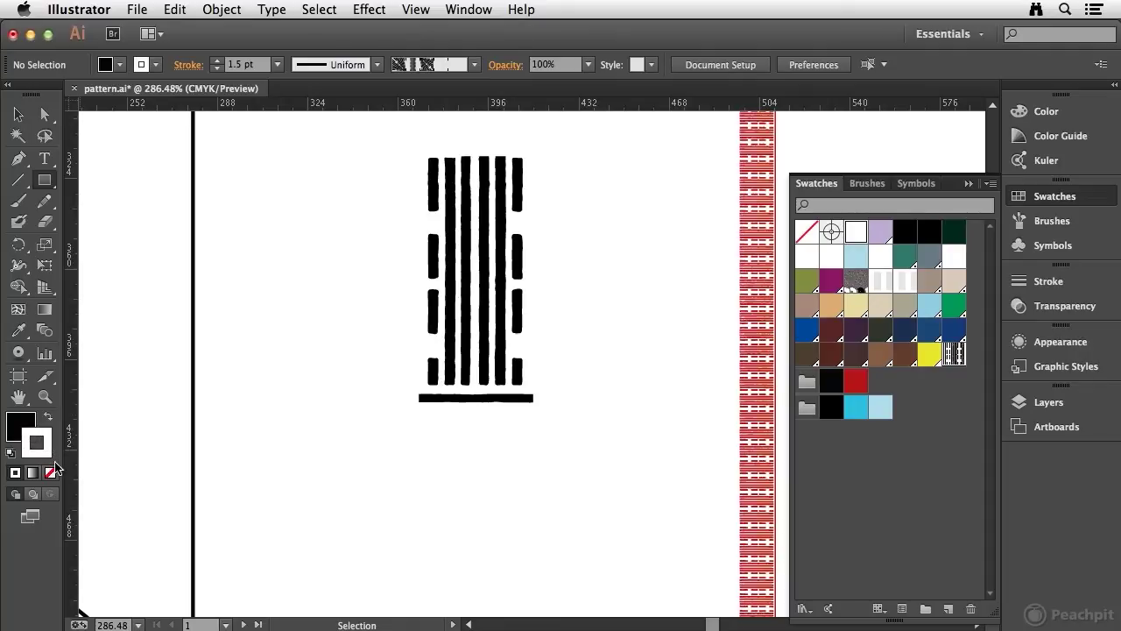
click(50, 472)
click(34, 418)
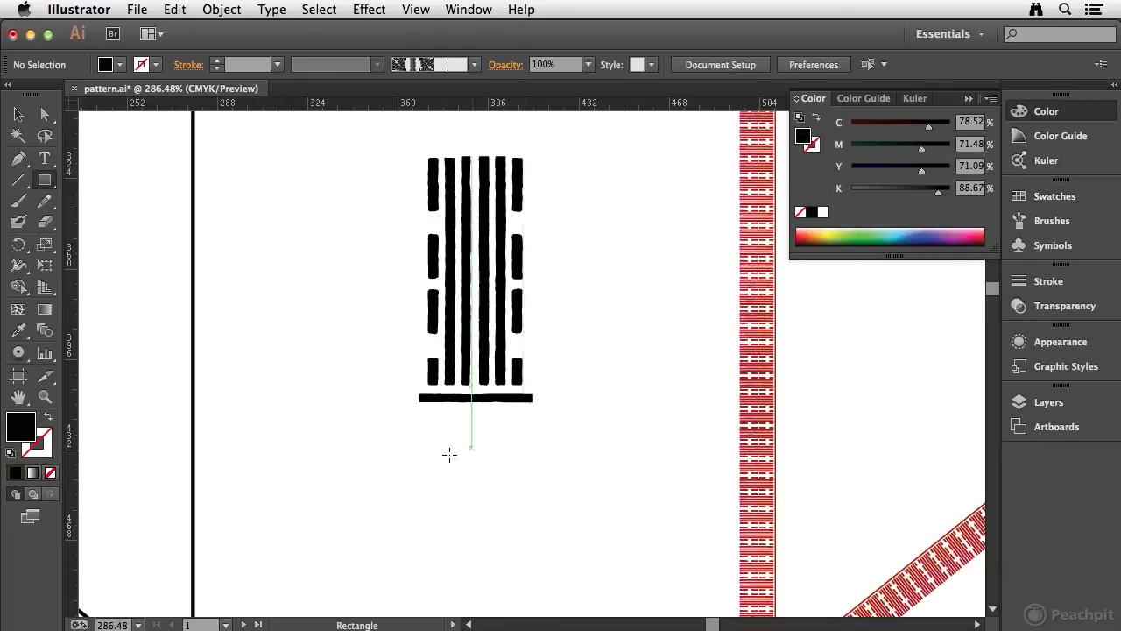
drag(420, 469, 531, 520)
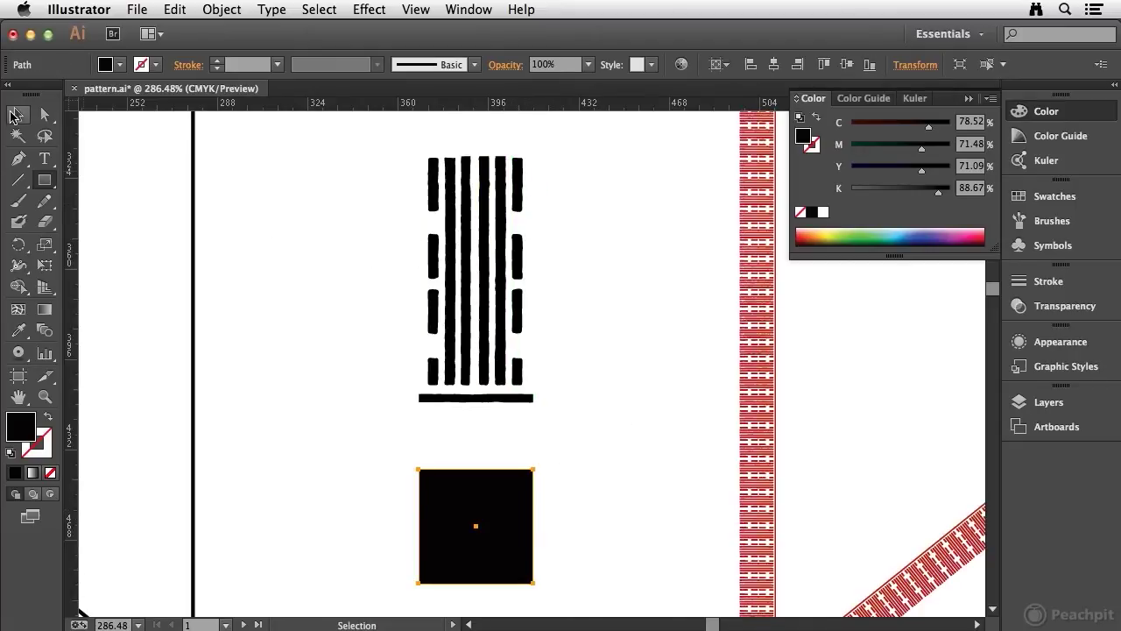
click(18, 114)
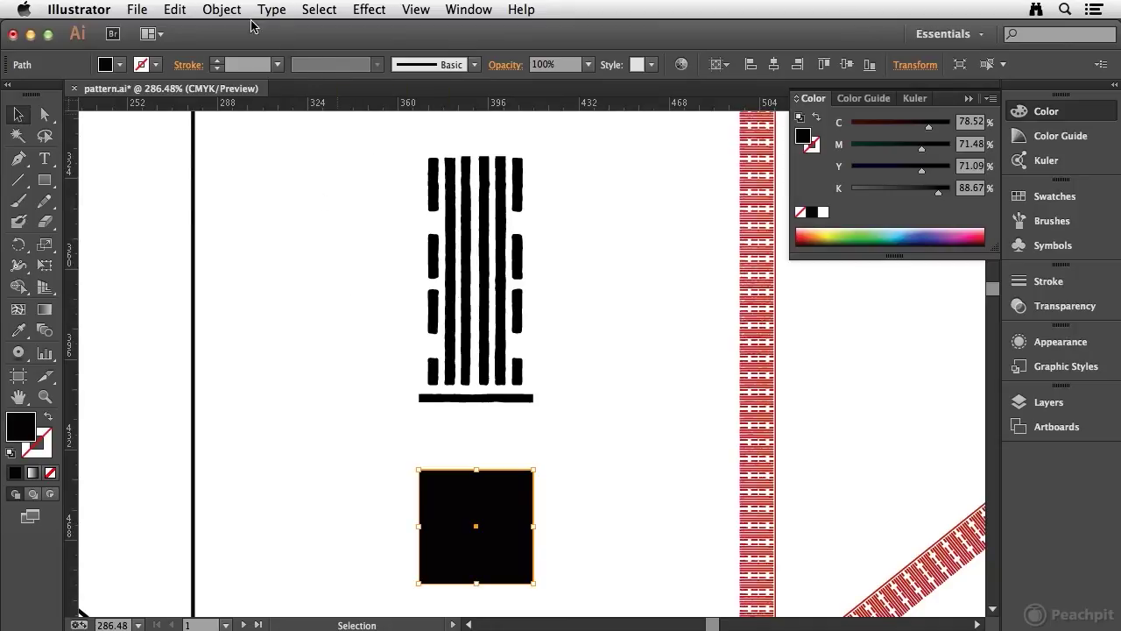
Turn the square into a pattern swatch named 'LBV Corner' and exit pattern editing
click(221, 9)
mouse_move(360, 361)
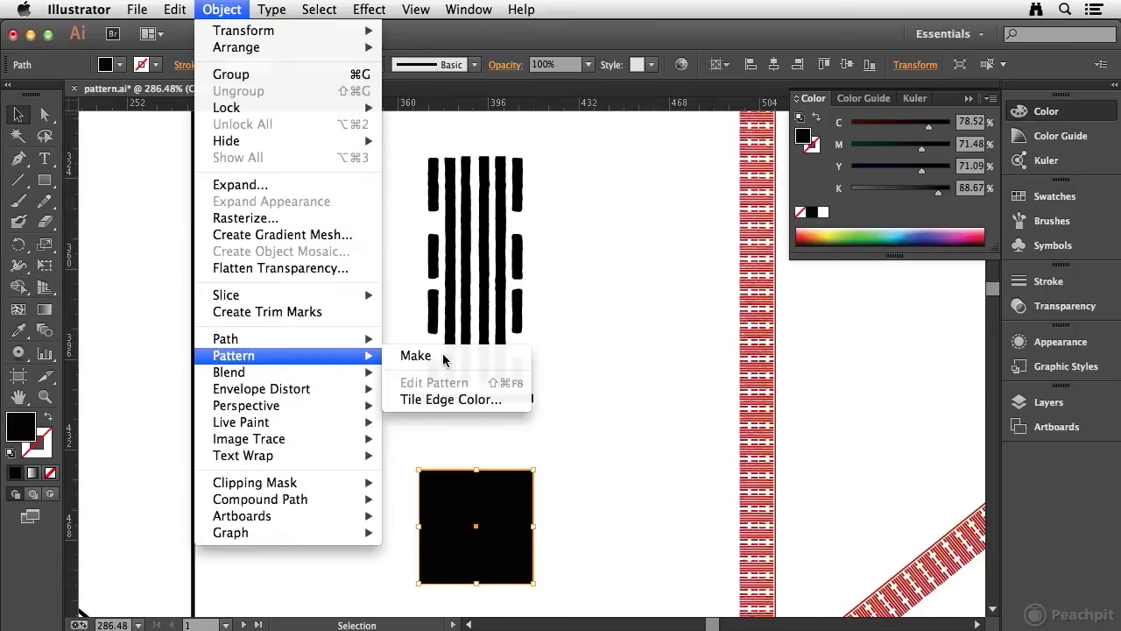
click(413, 356)
click(718, 371)
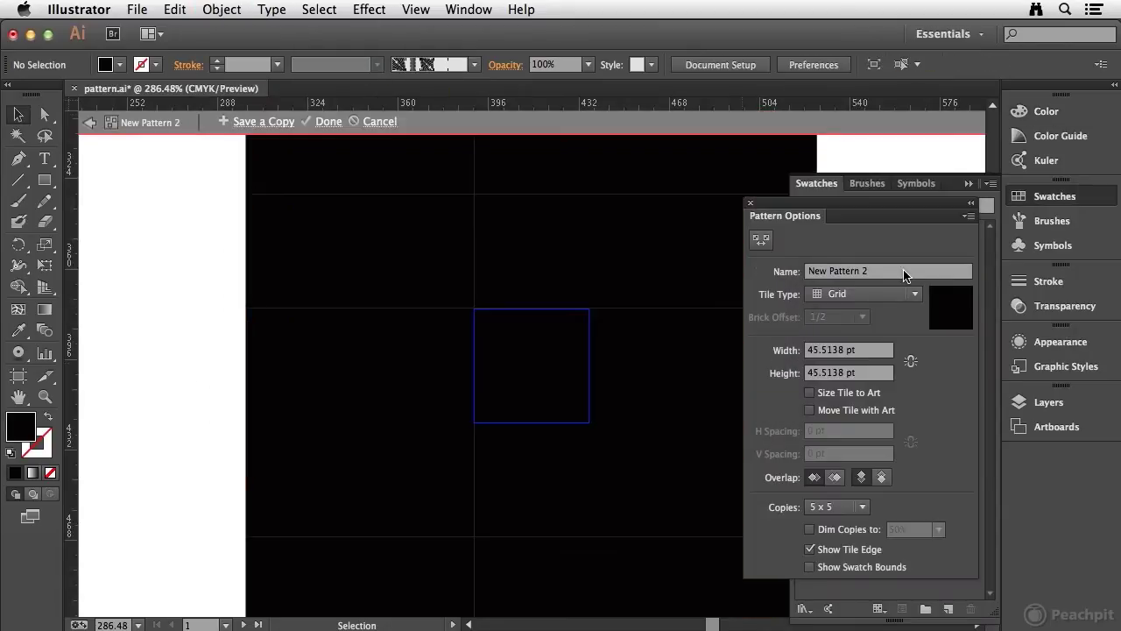
text(LBV Corner)
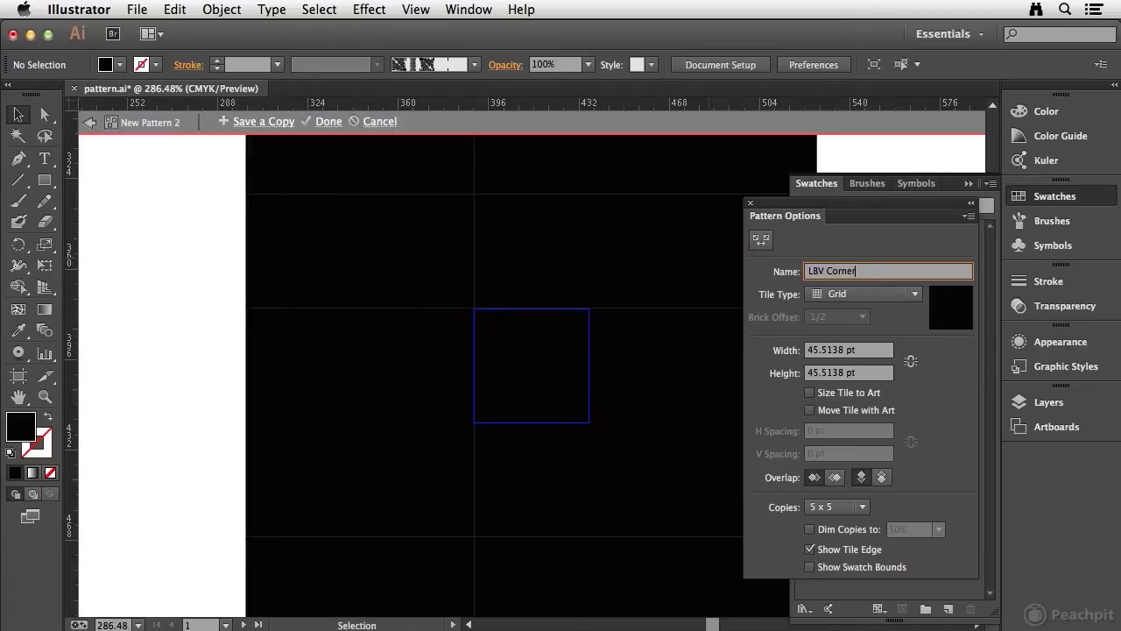
key(Tab)
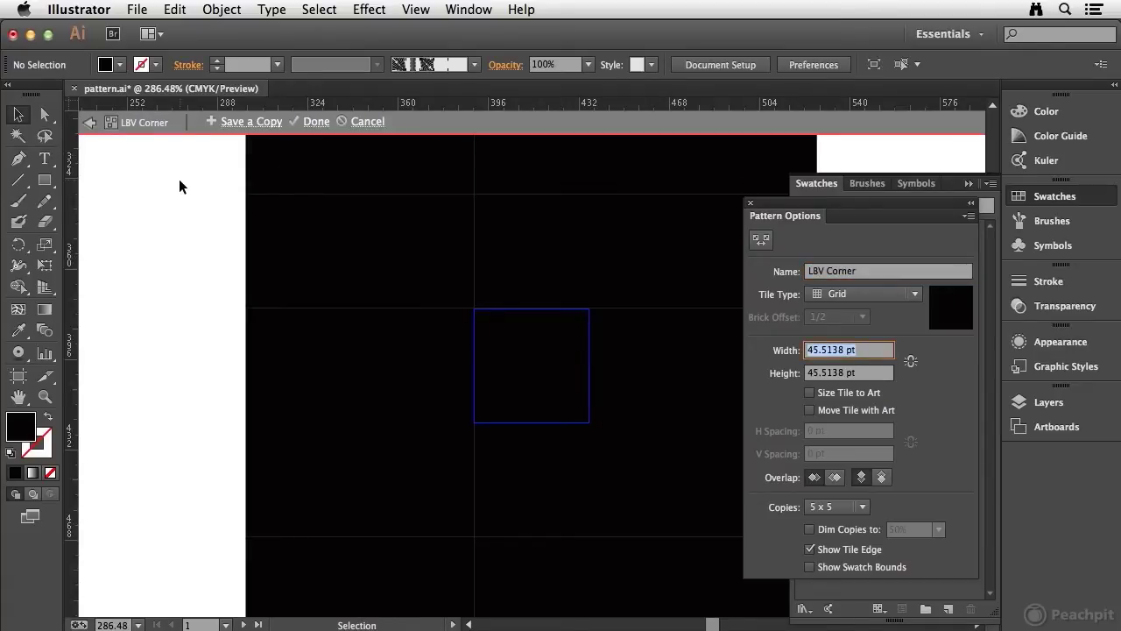
key(Escape)
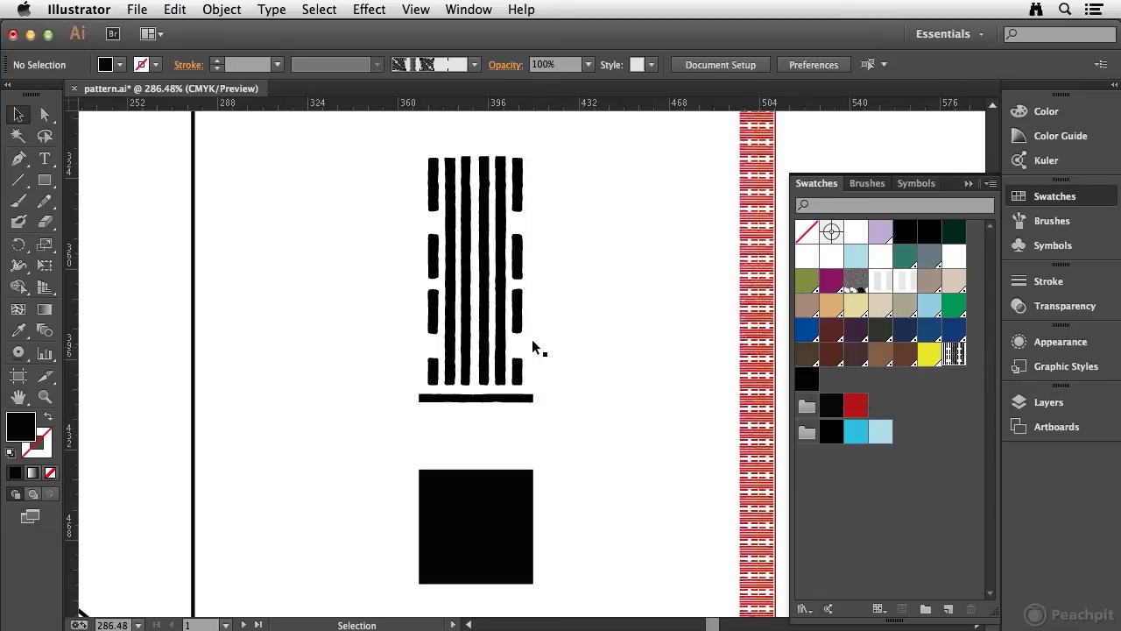
Create a new Pattern Brush from the Brushes panel menu, opening Pattern Brush Options
key(a)
key(v)
key(super+0)
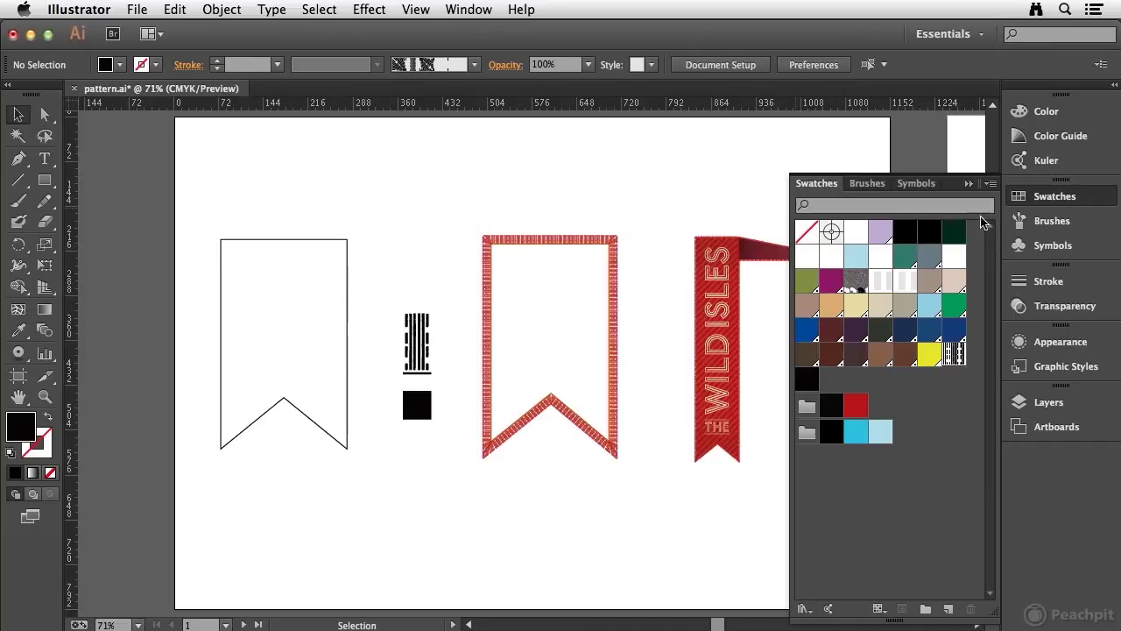
click(868, 183)
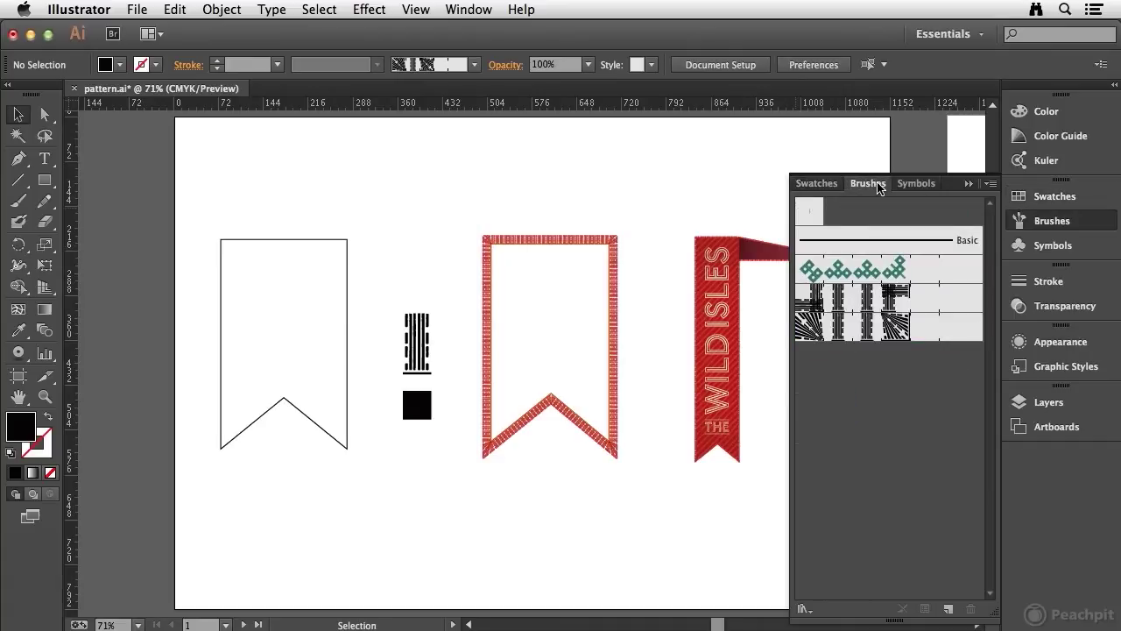
click(993, 183)
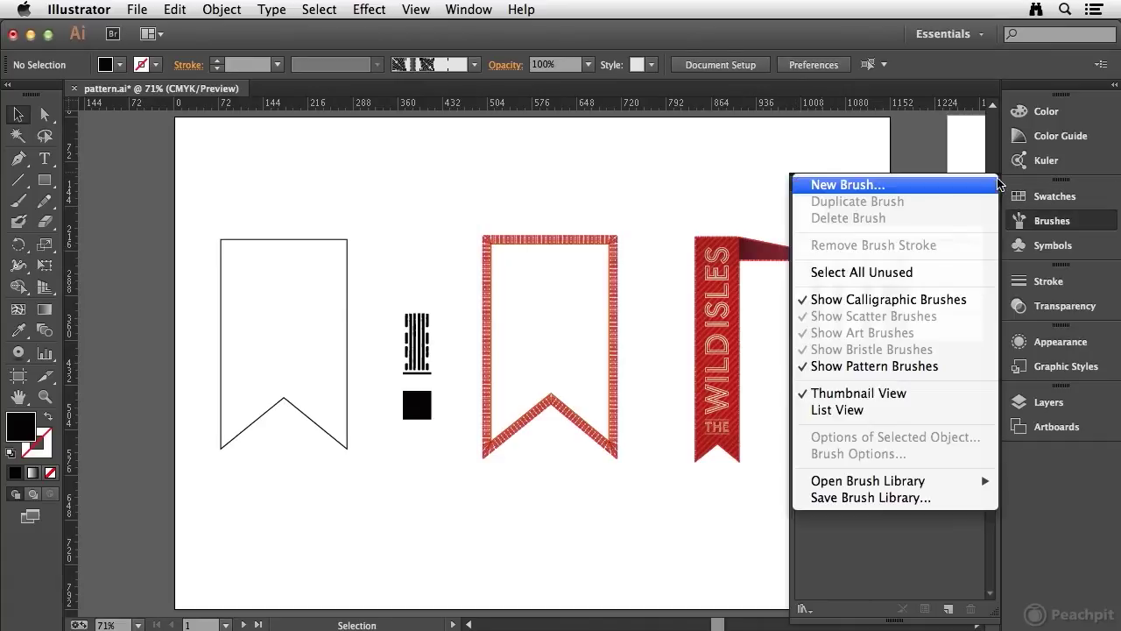
click(878, 538)
click(948, 607)
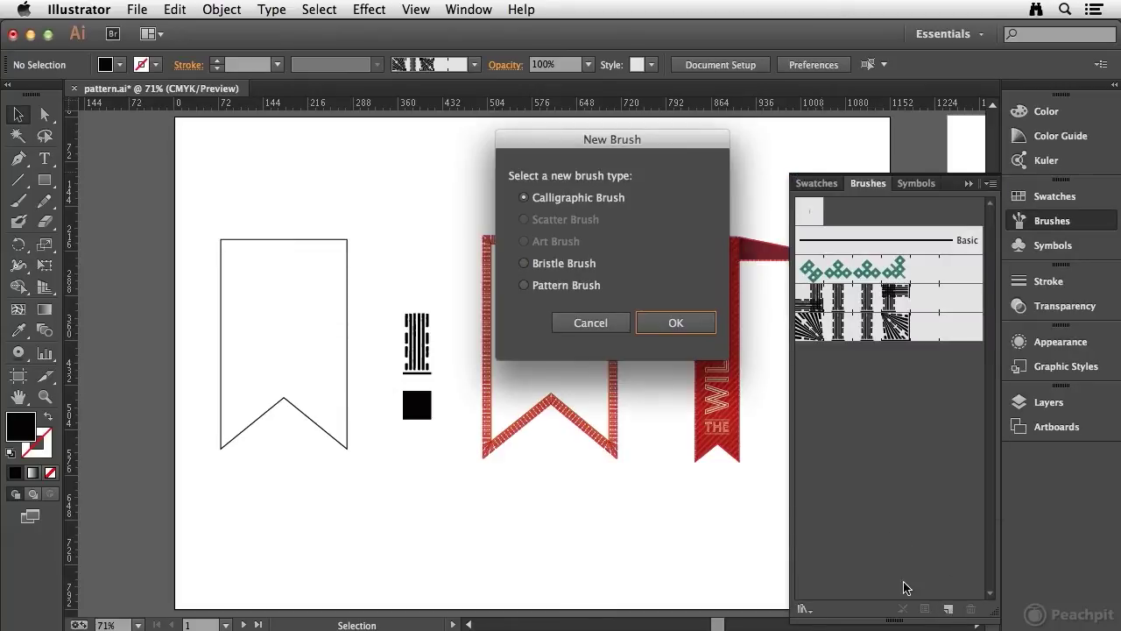
drag(666, 139, 672, 218)
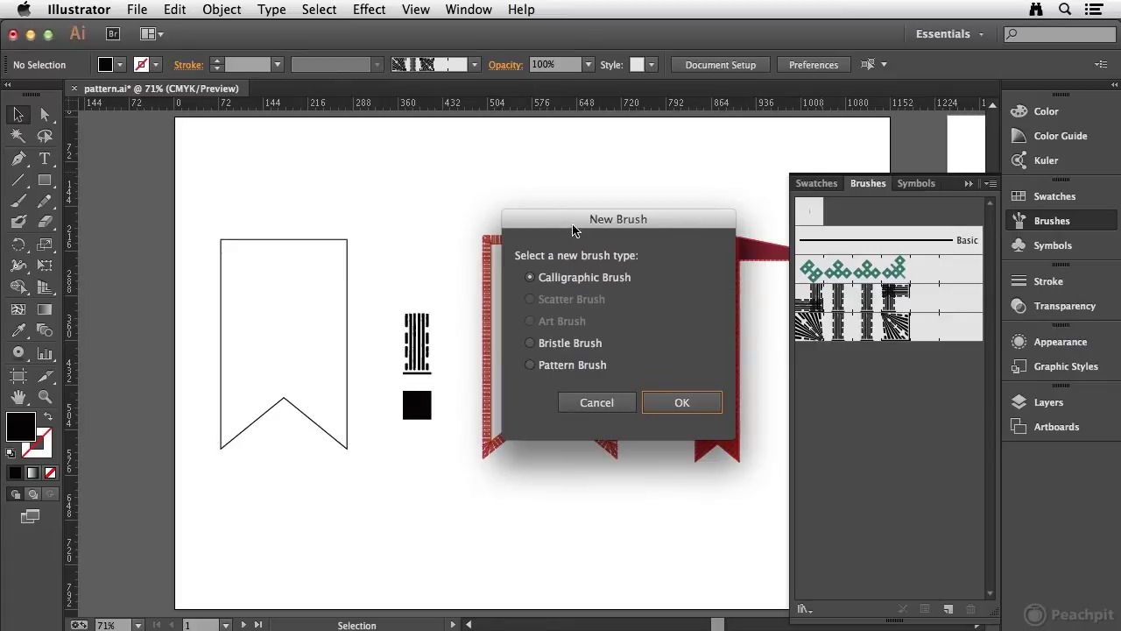
click(530, 368)
click(708, 403)
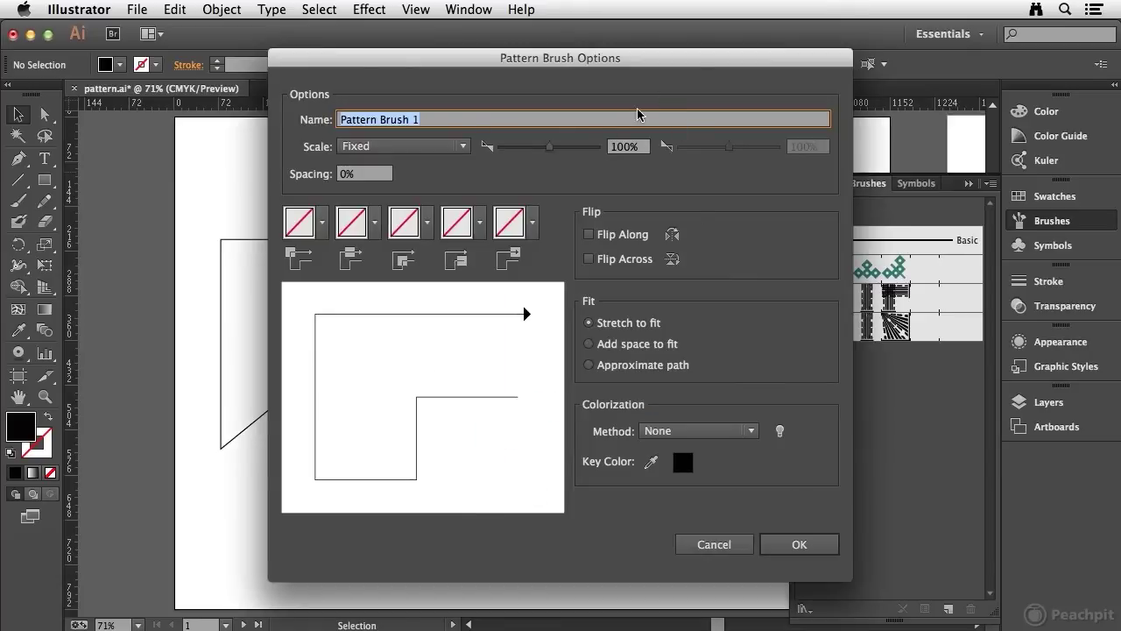
Name the brush 'LBV Pattern Brush Manual' with LBV Corner outer corners and LBV Side sides
text(LBV)
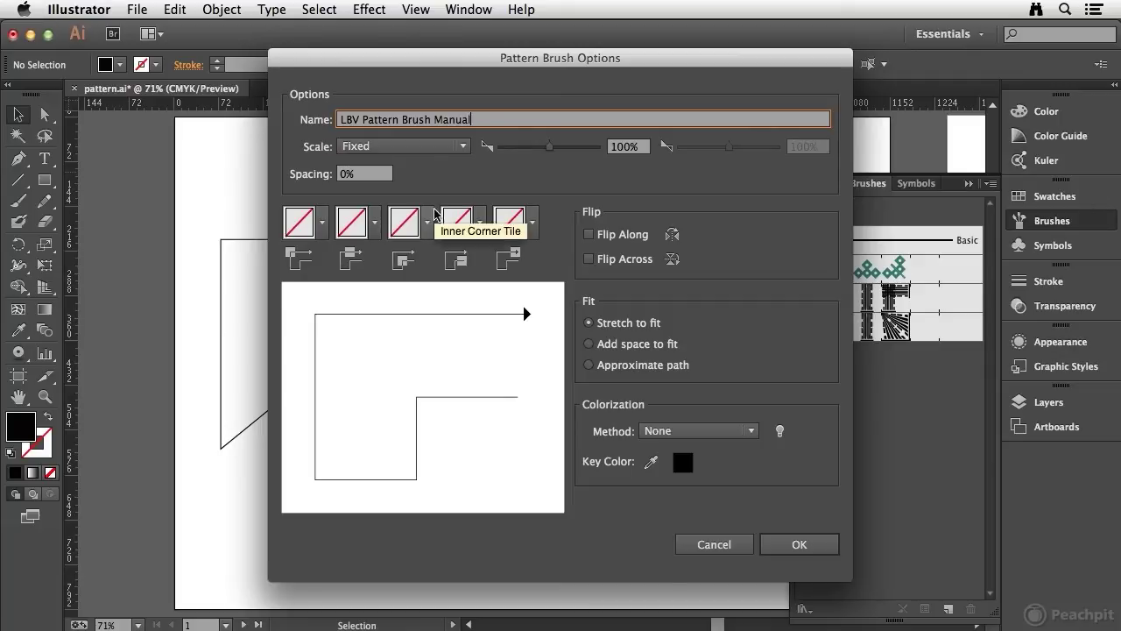
click(322, 226)
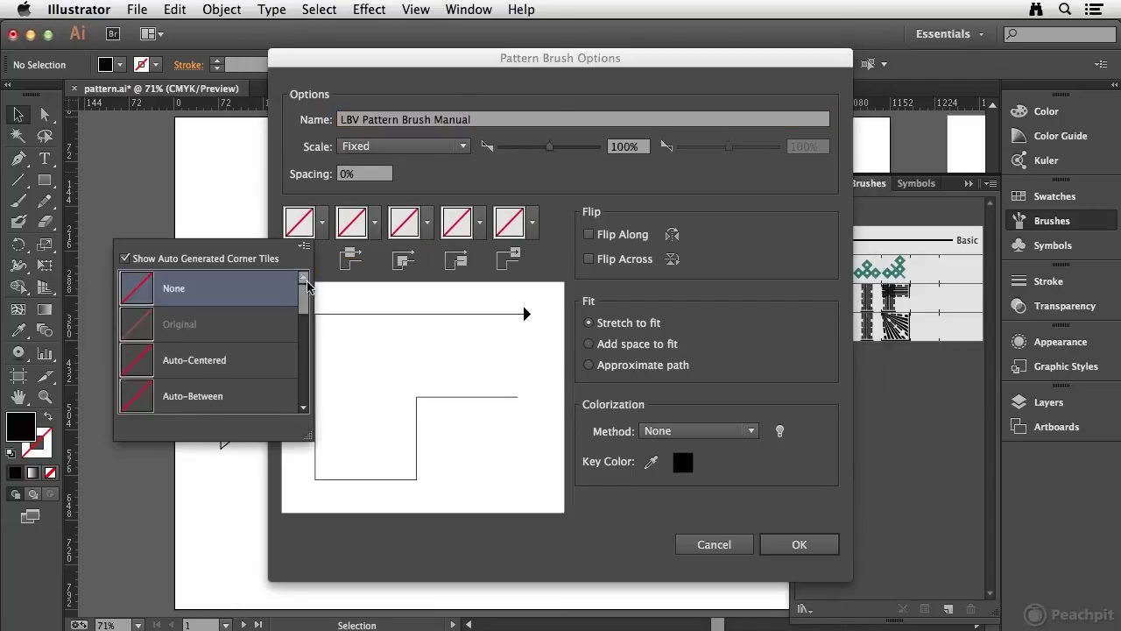
drag(303, 303, 303, 371)
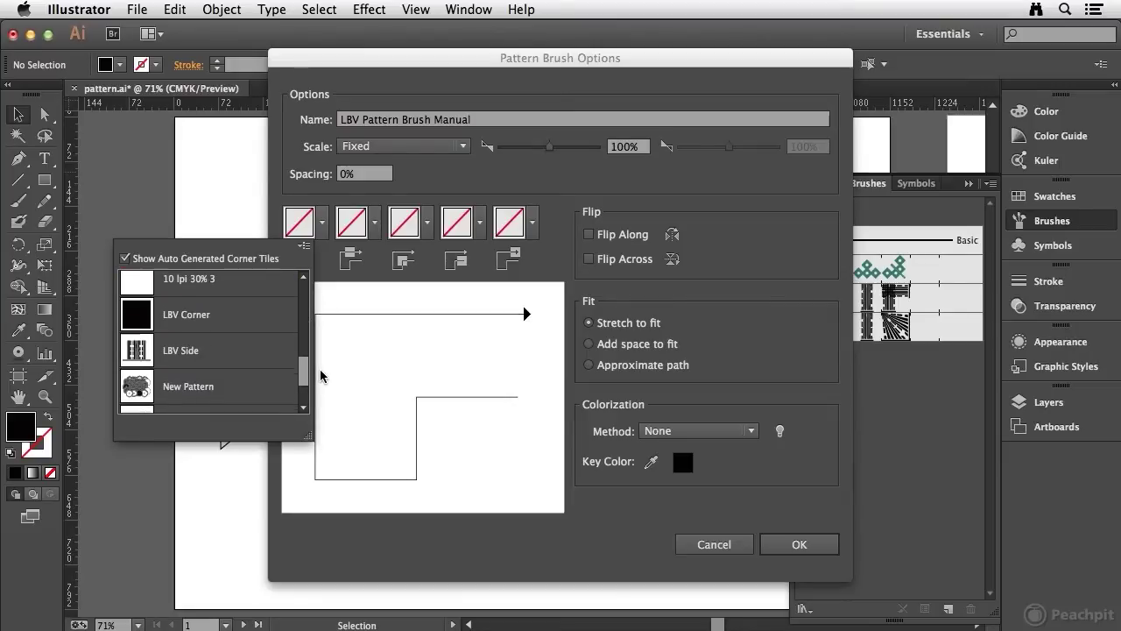
click(226, 326)
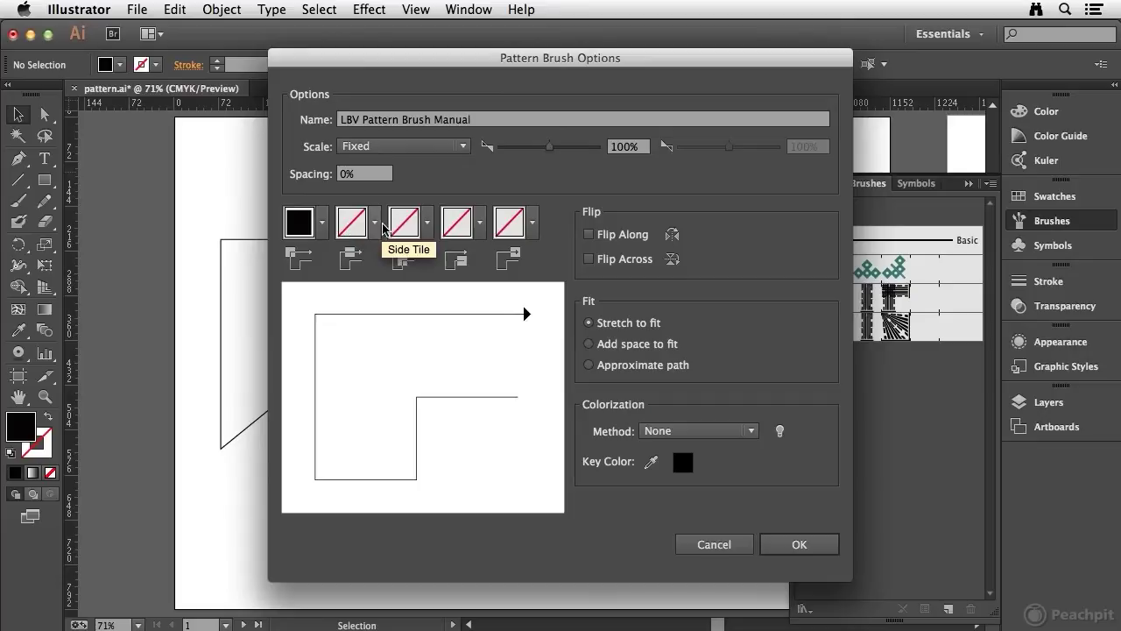
click(375, 226)
click(356, 395)
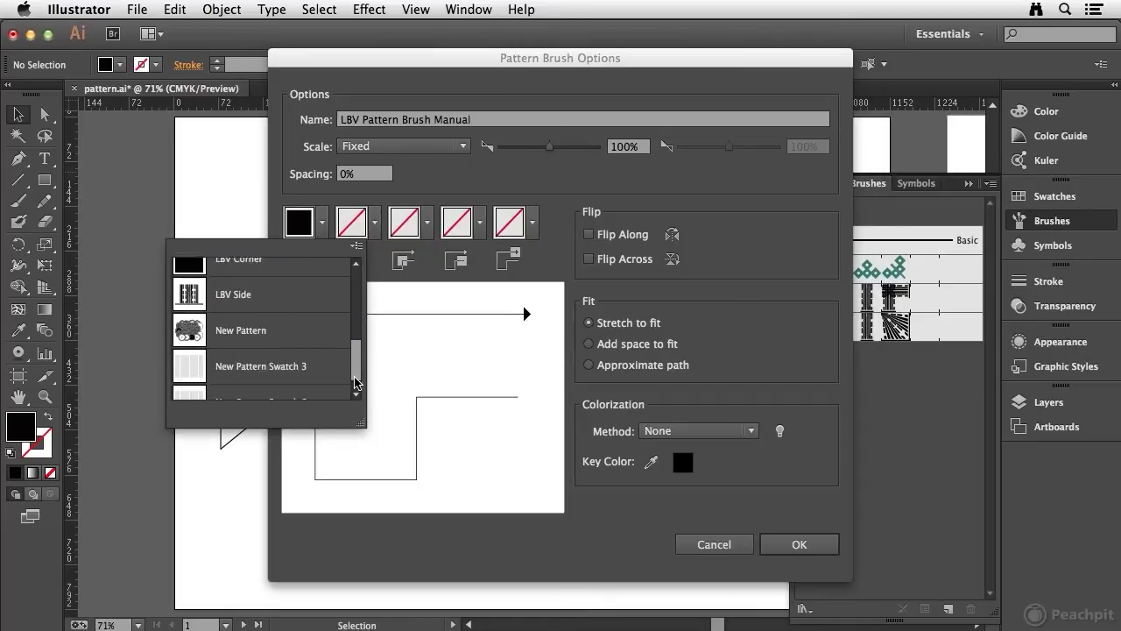
scroll(351, 377, up, 1)
click(266, 327)
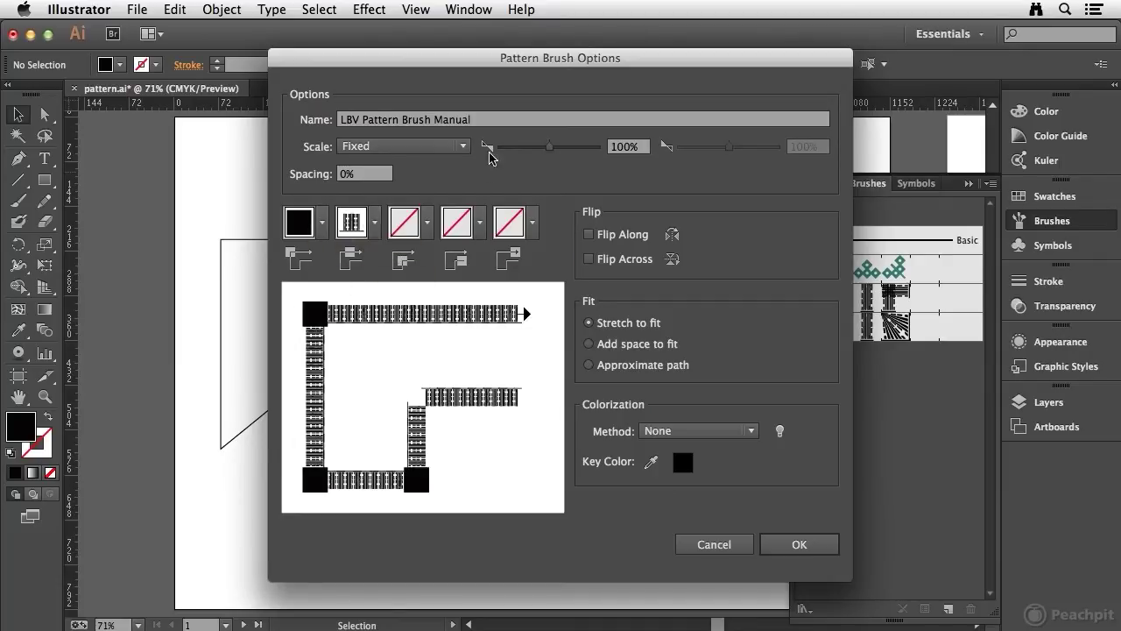
Set the inner corner tile to LBV Corner, leaving Flip Along and Flip Across off
click(427, 226)
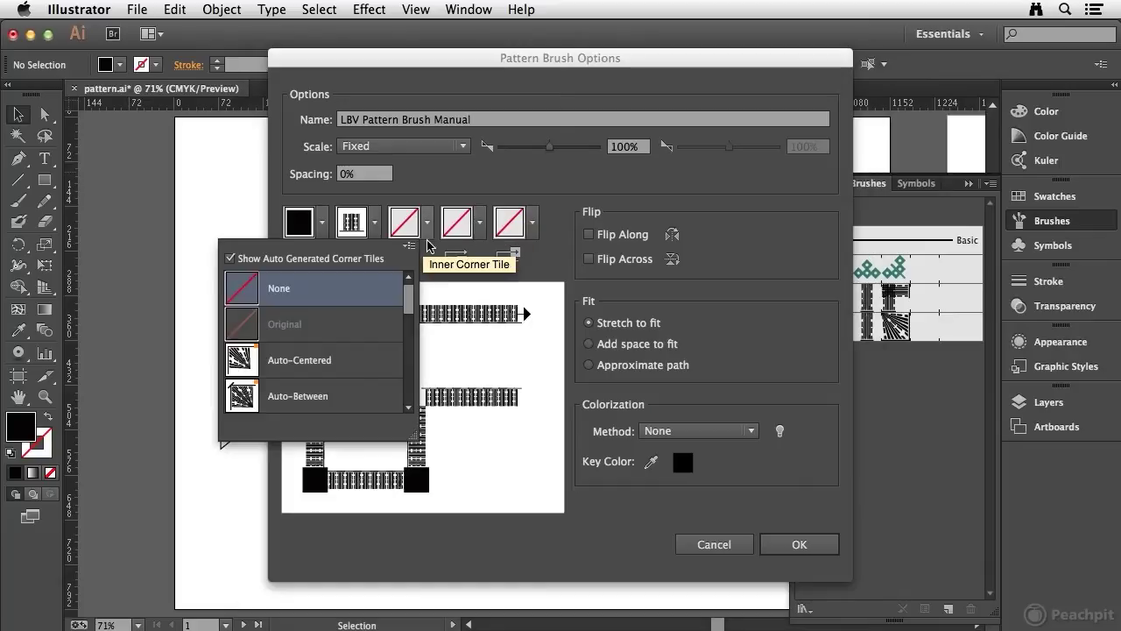
scroll(408, 386, down, 5)
scroll(415, 394, up, 2)
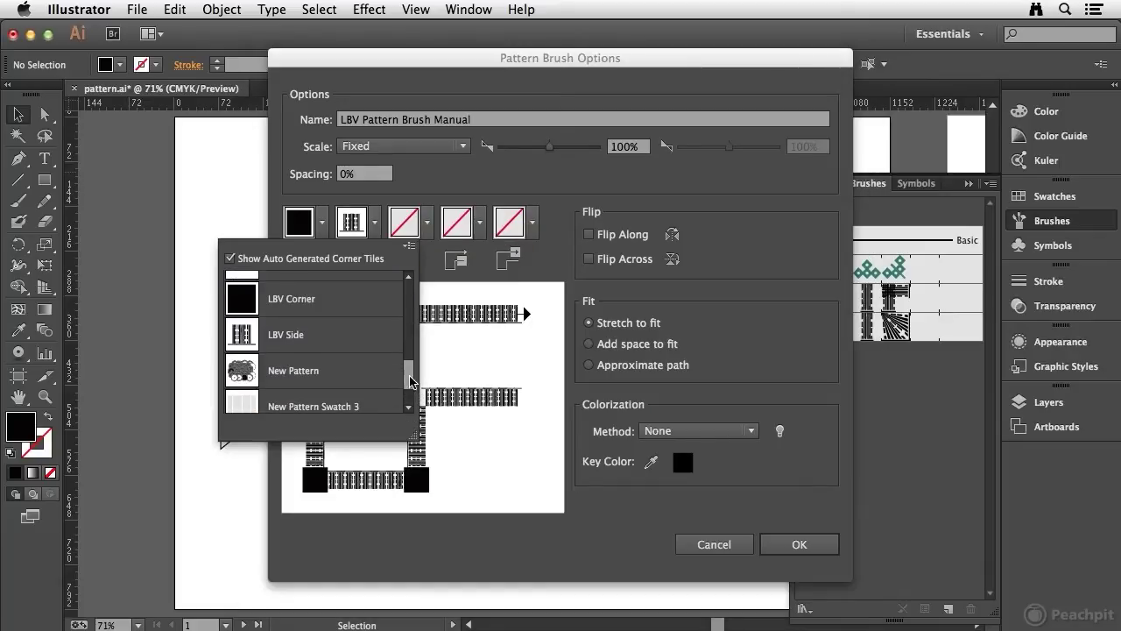
click(317, 296)
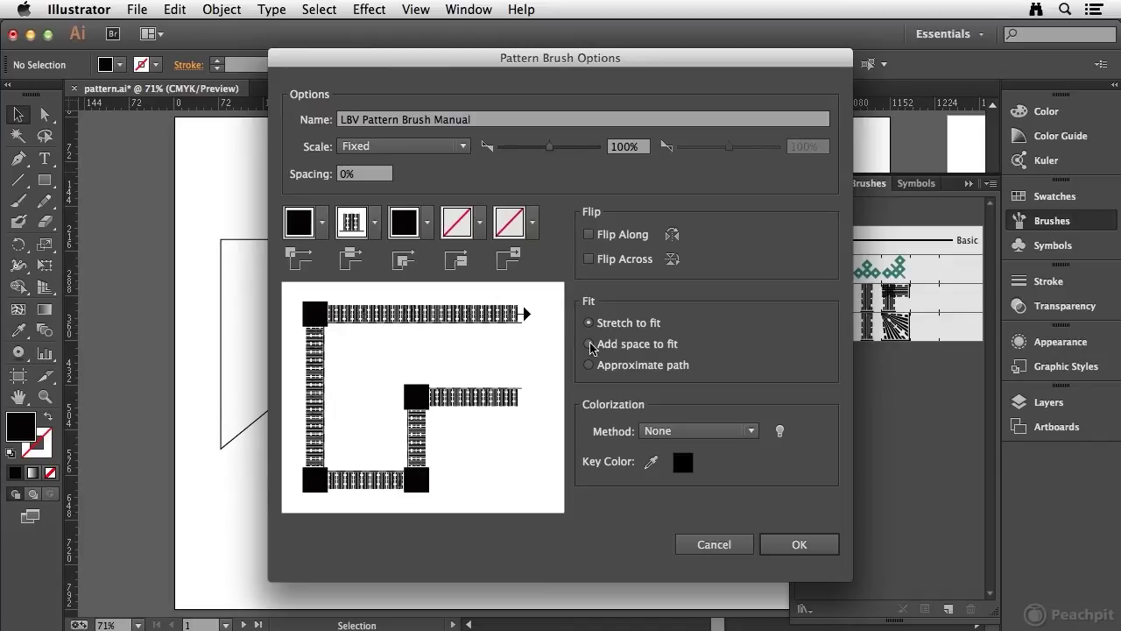
click(589, 235)
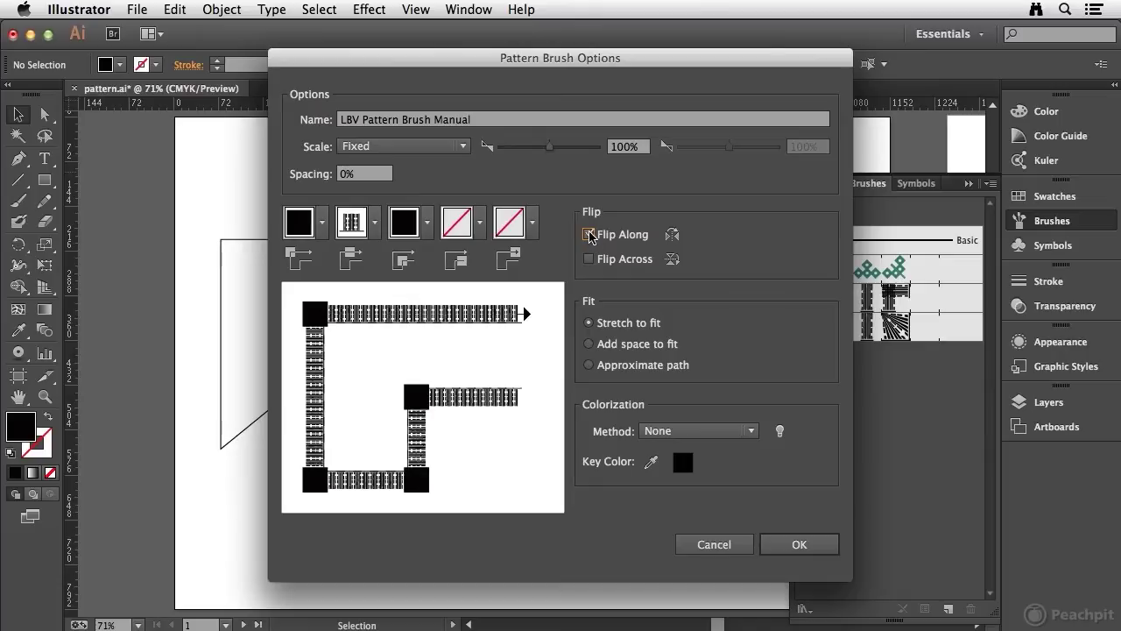
click(588, 235)
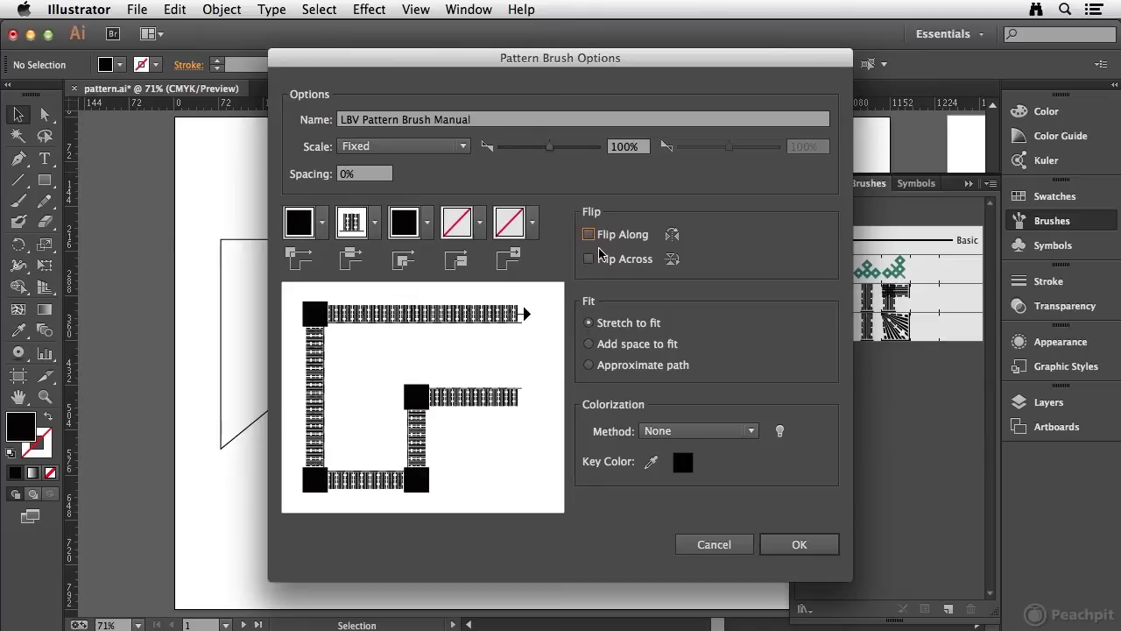
click(588, 259)
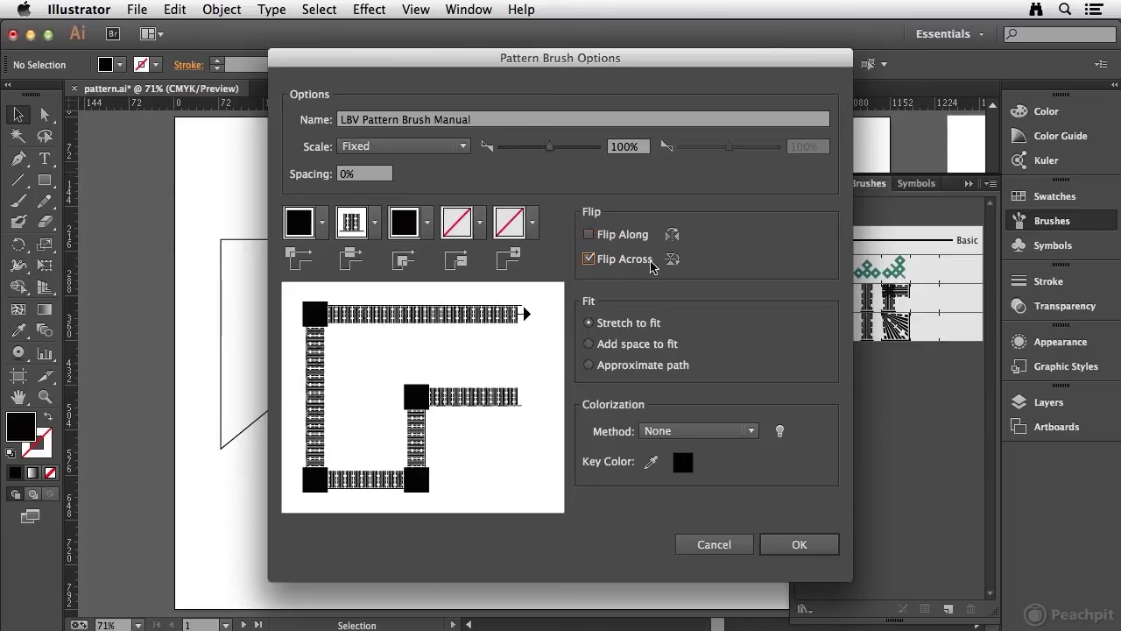
click(587, 259)
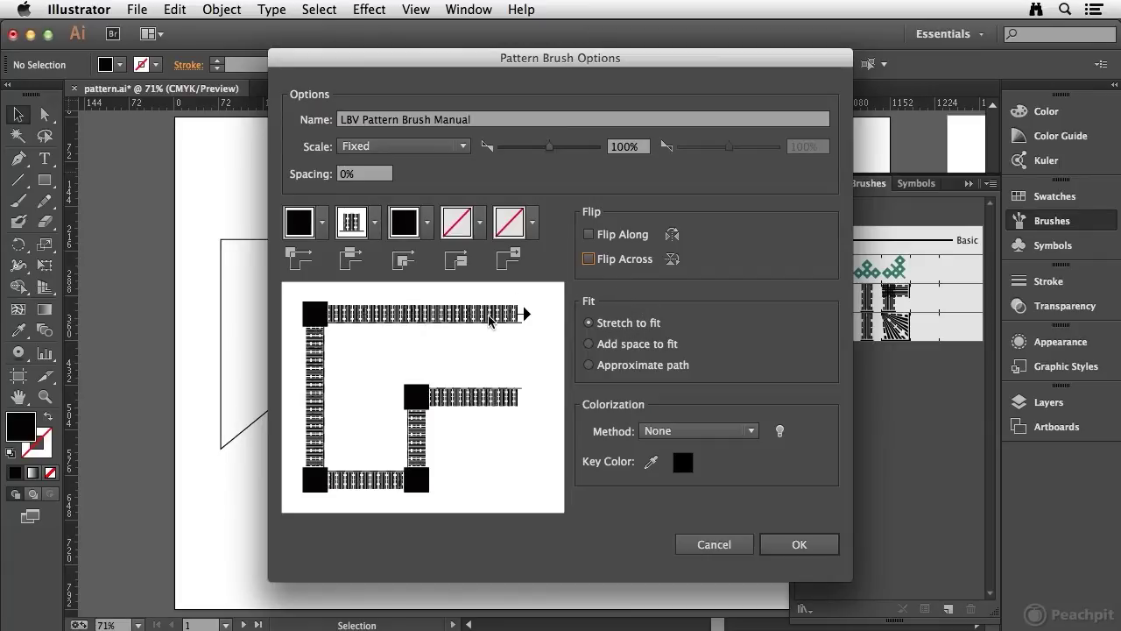
Choose Approximate path fitting and set the colorization Method to Tints
click(589, 344)
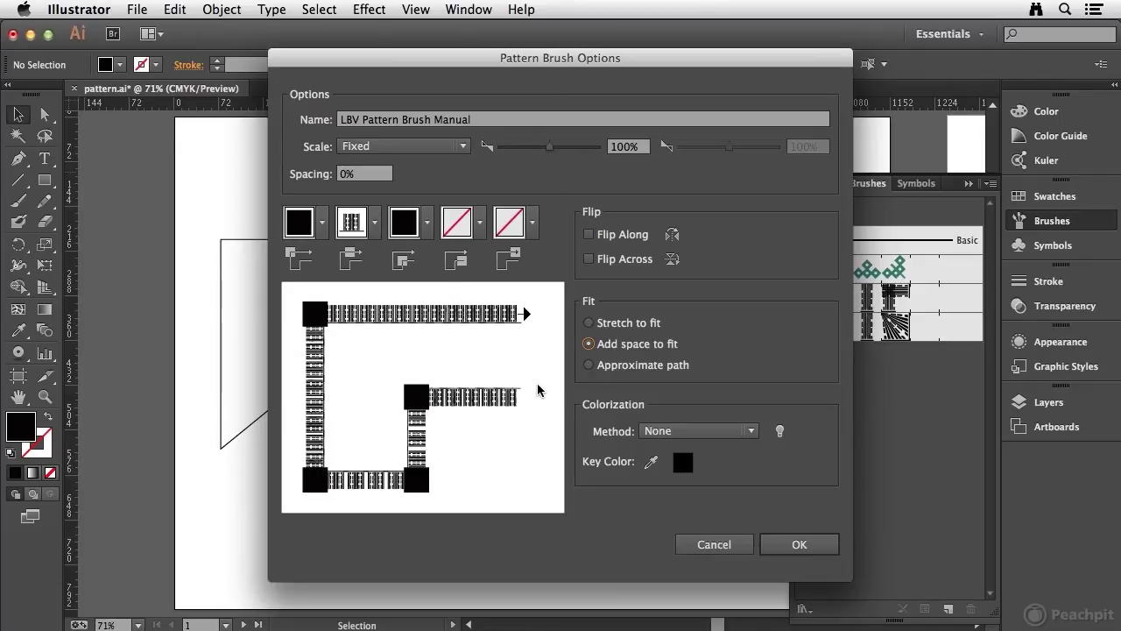
click(590, 368)
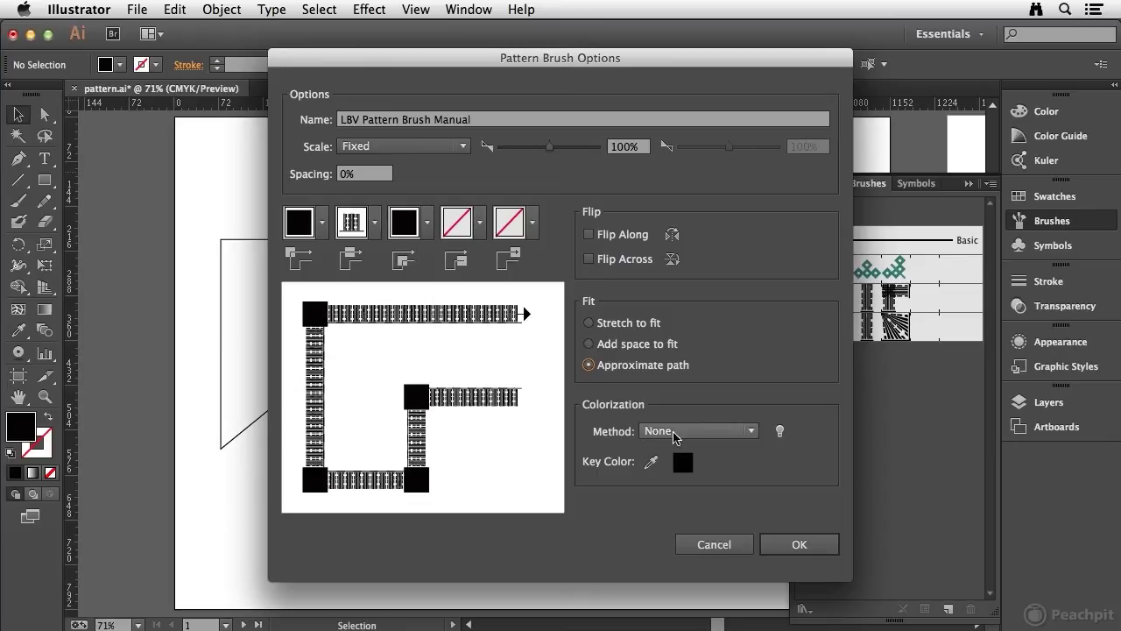
click(749, 431)
click(677, 450)
key(Down)
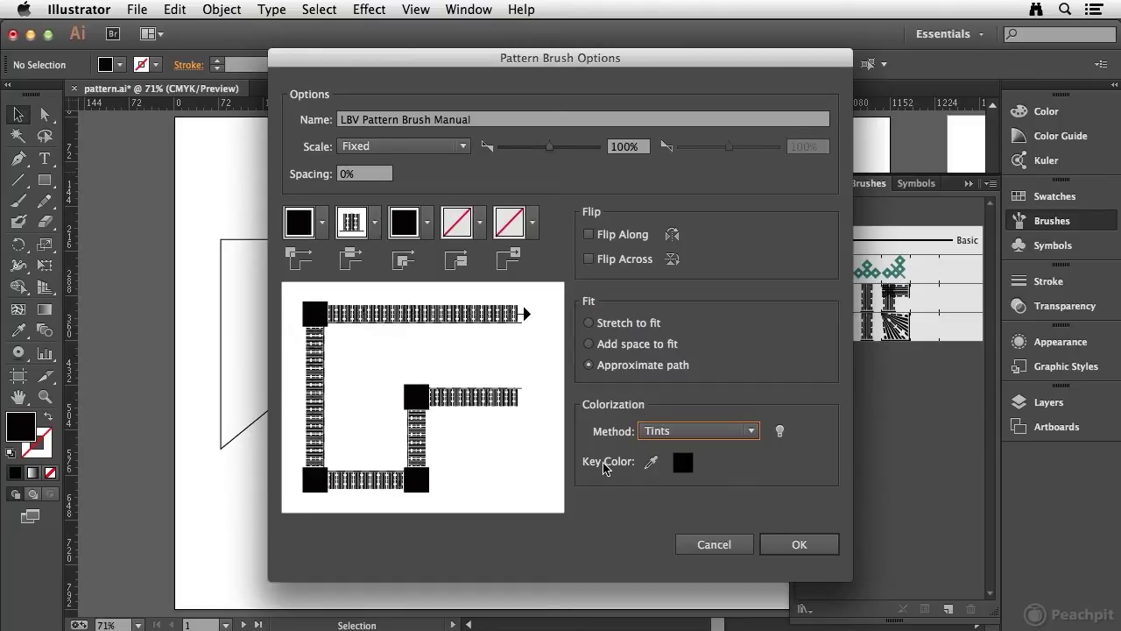
click(711, 432)
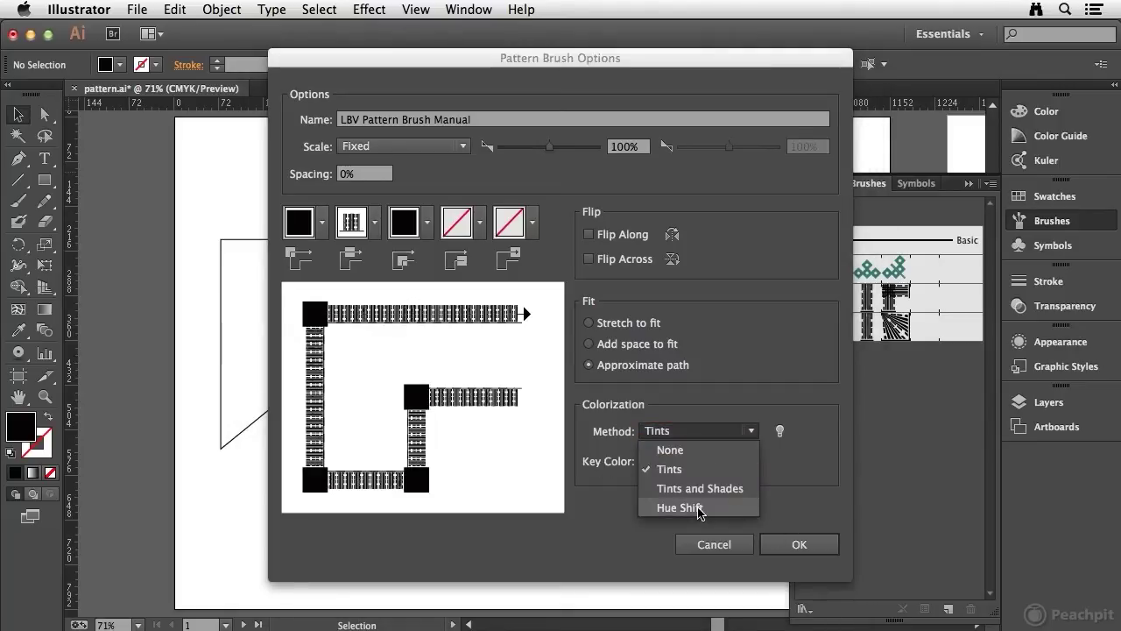
click(607, 451)
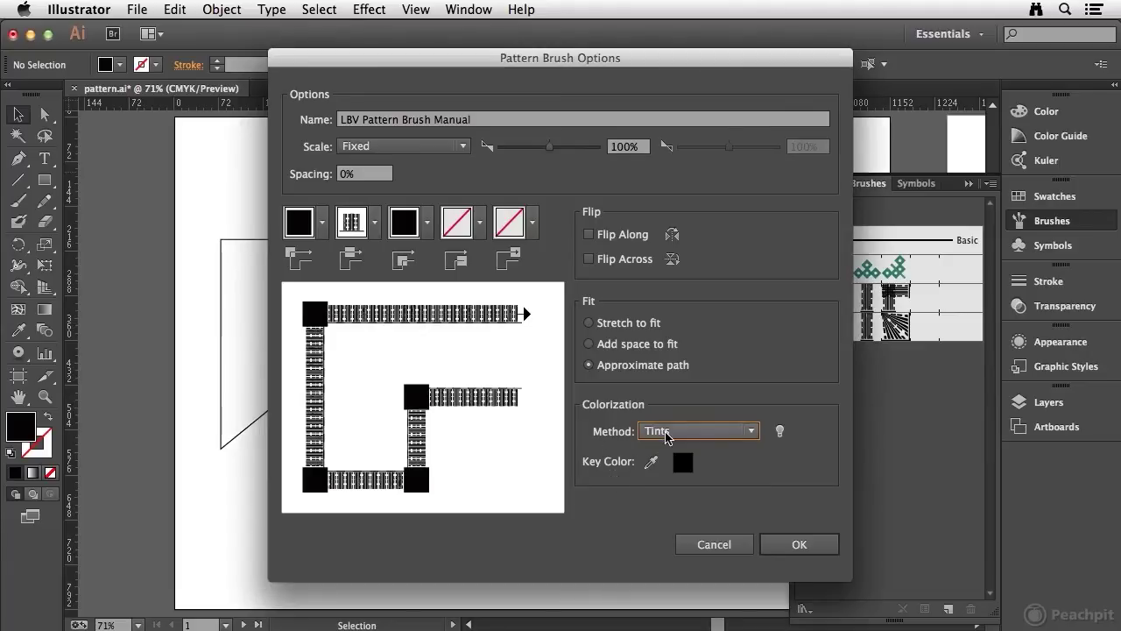
Save the pattern brush and apply it to the left banner outline
click(799, 544)
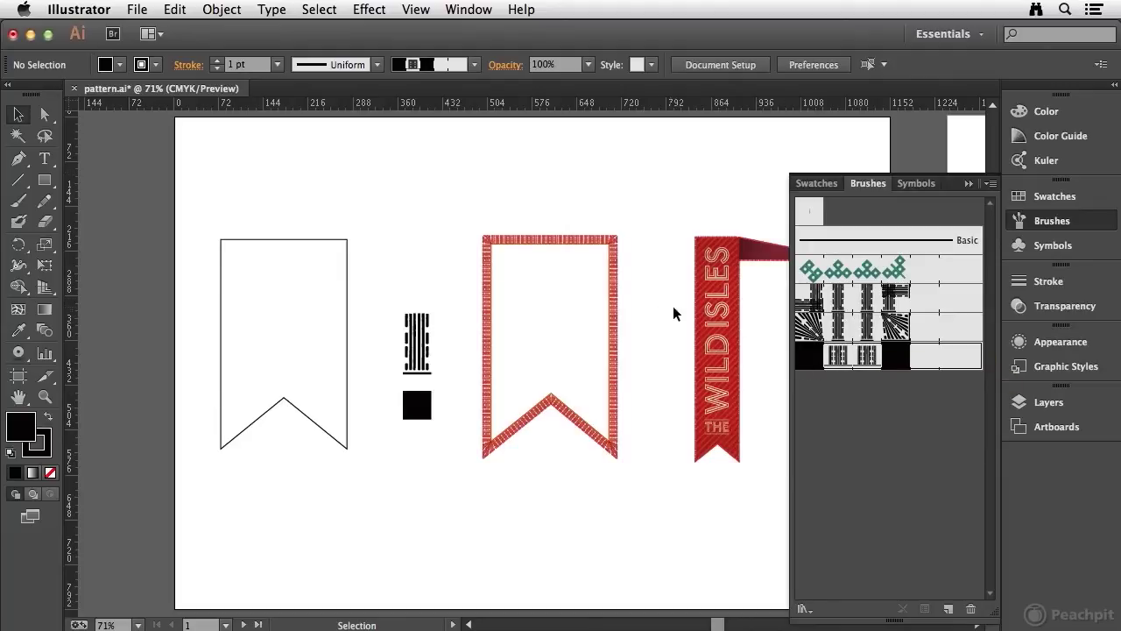
click(263, 244)
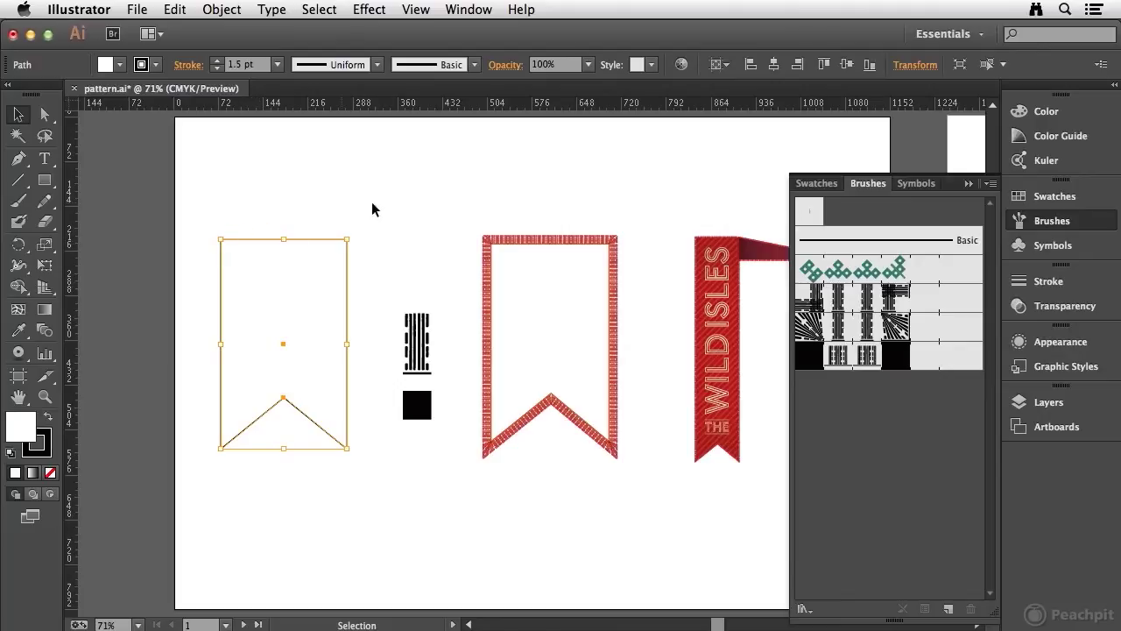
click(864, 357)
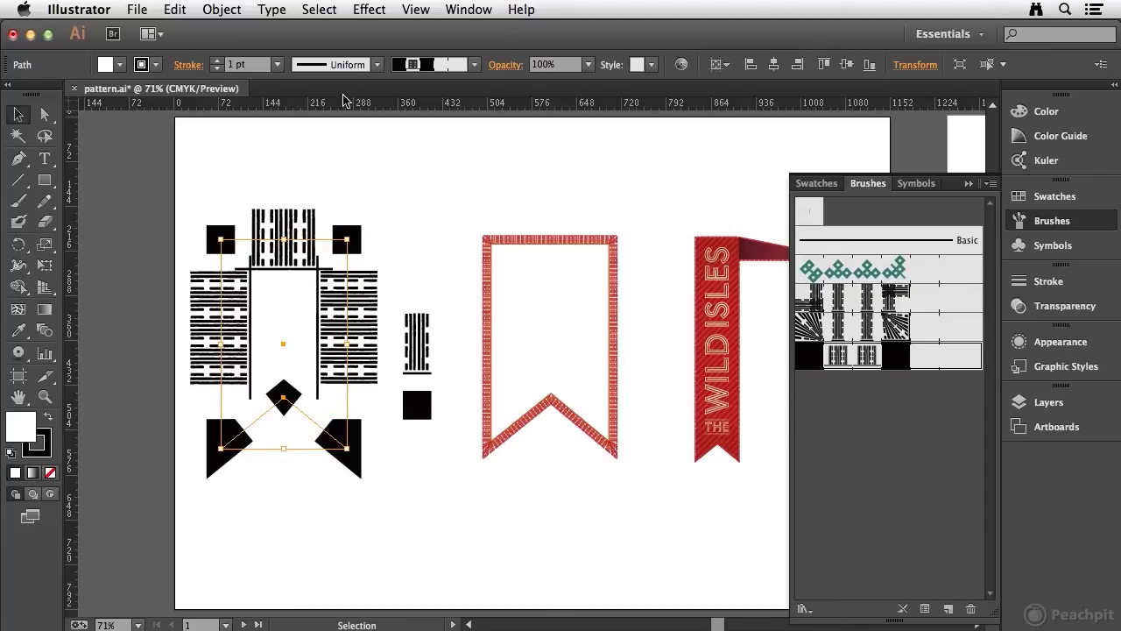
Set the banner's stroke weight to 0.15 pt
click(256, 64)
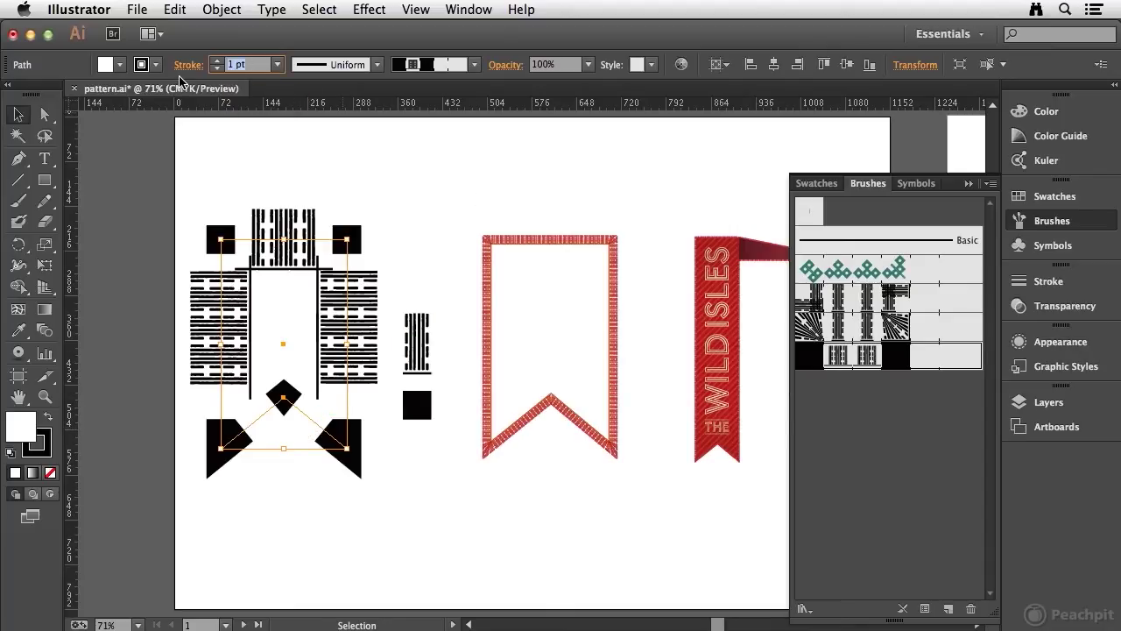
key(BackSpace)
key(Tab)
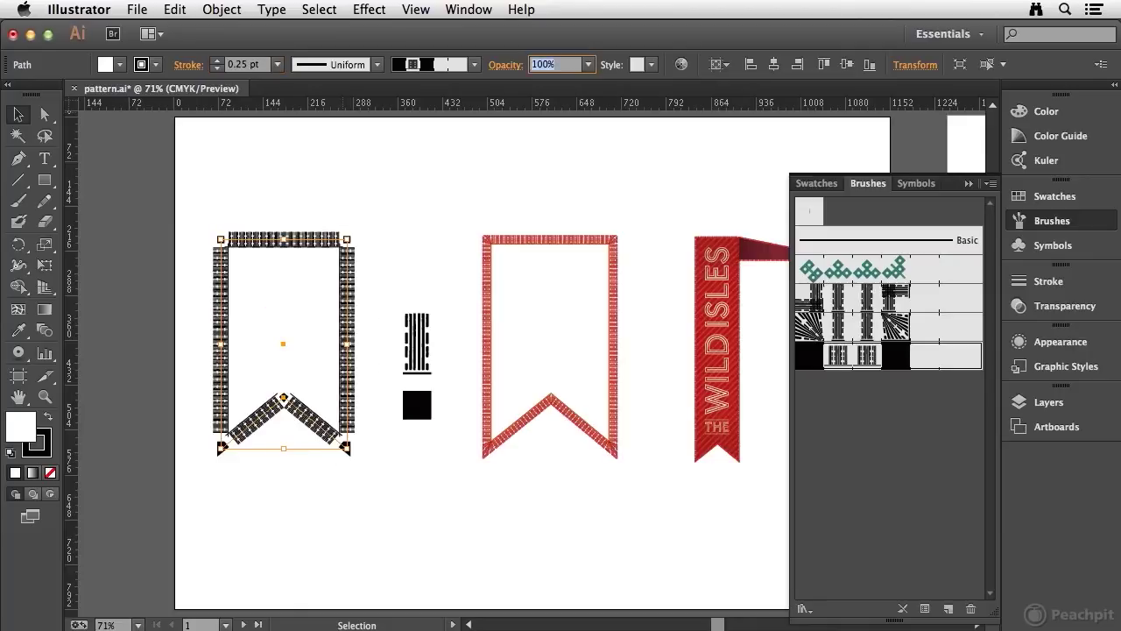
click(243, 64)
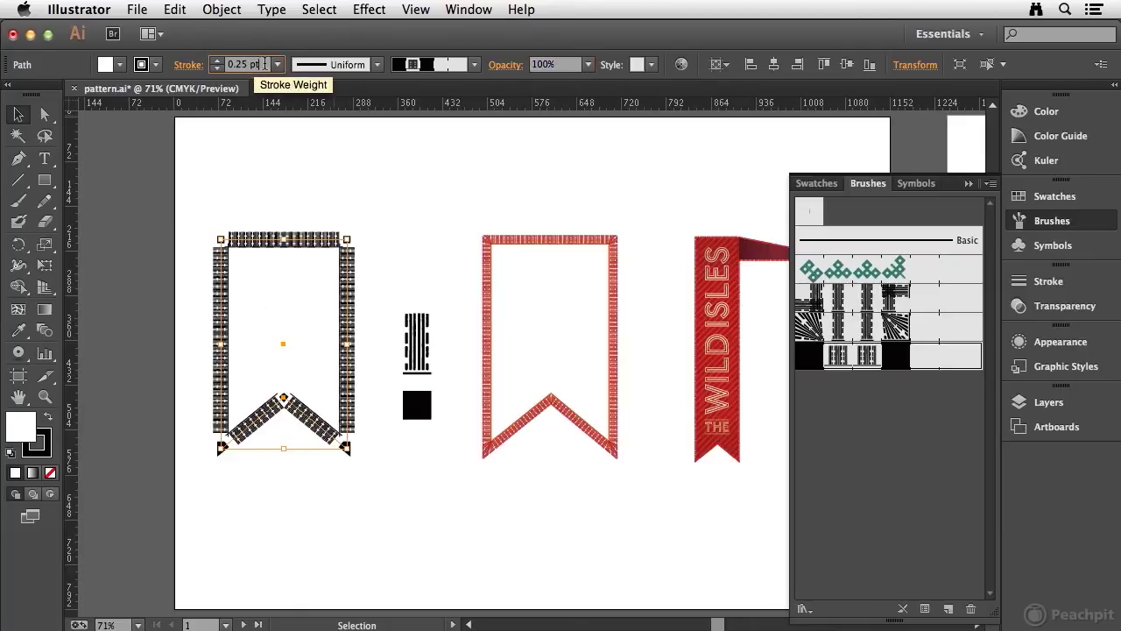
key(BackSpace)
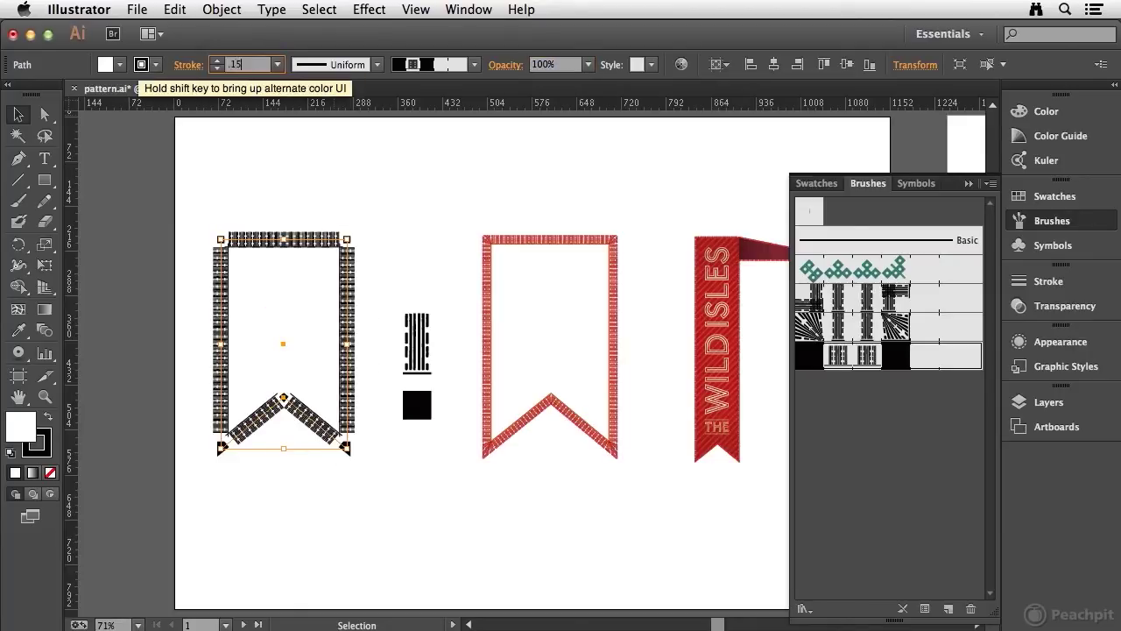
text(.15)
key(Tab)
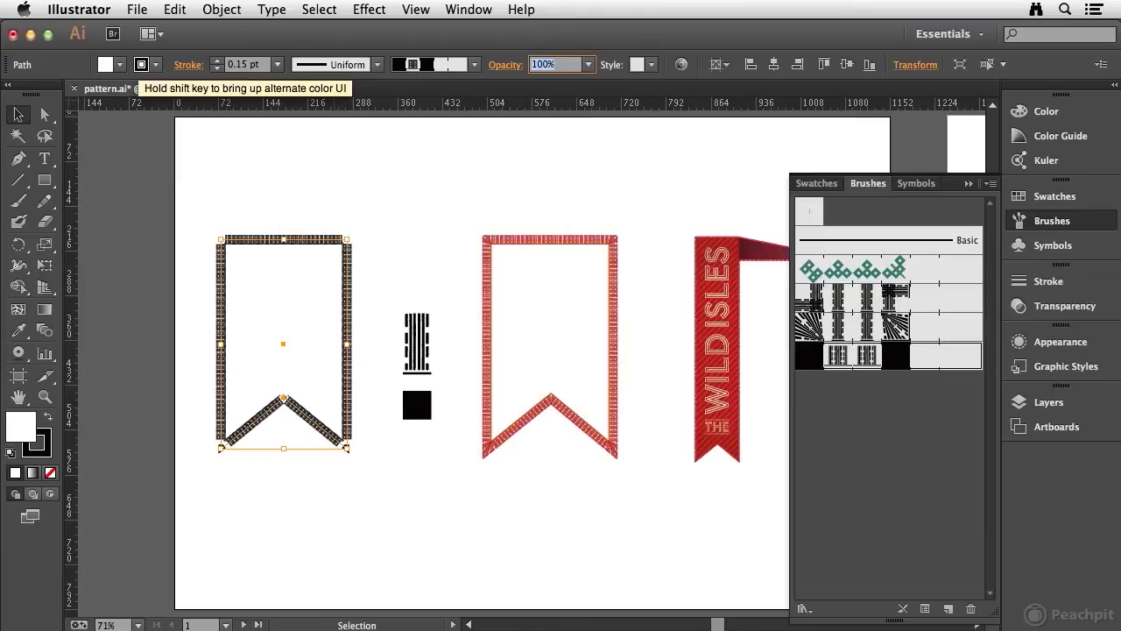
click(306, 210)
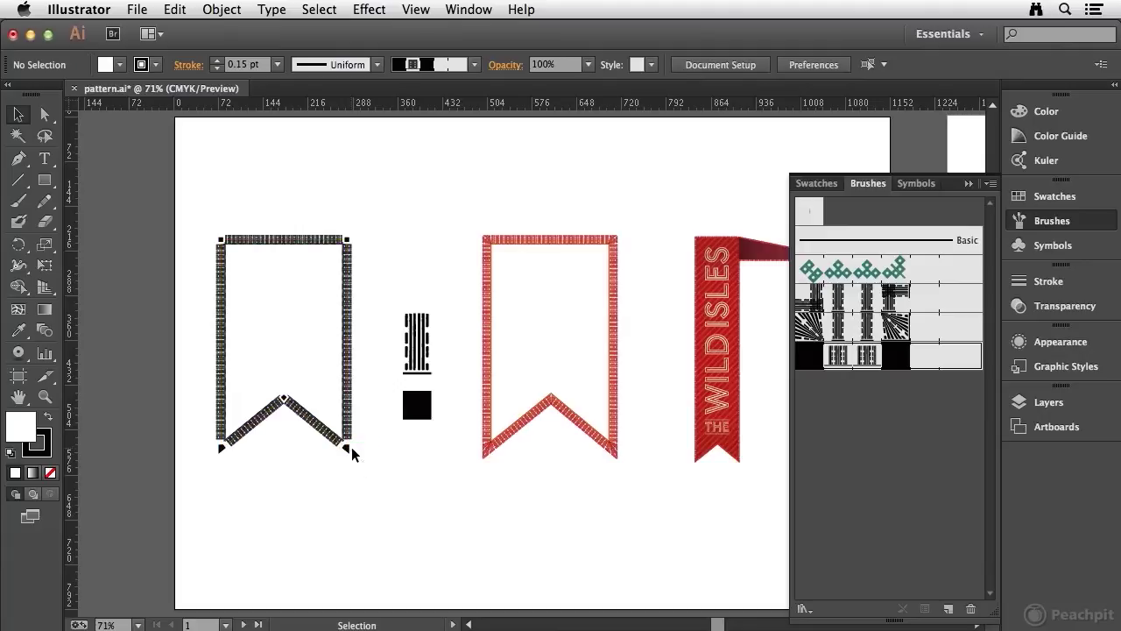
Drag the small striped artwork into Brushes as a new Pattern Brush
key(space)
drag(452, 351, 365, 345)
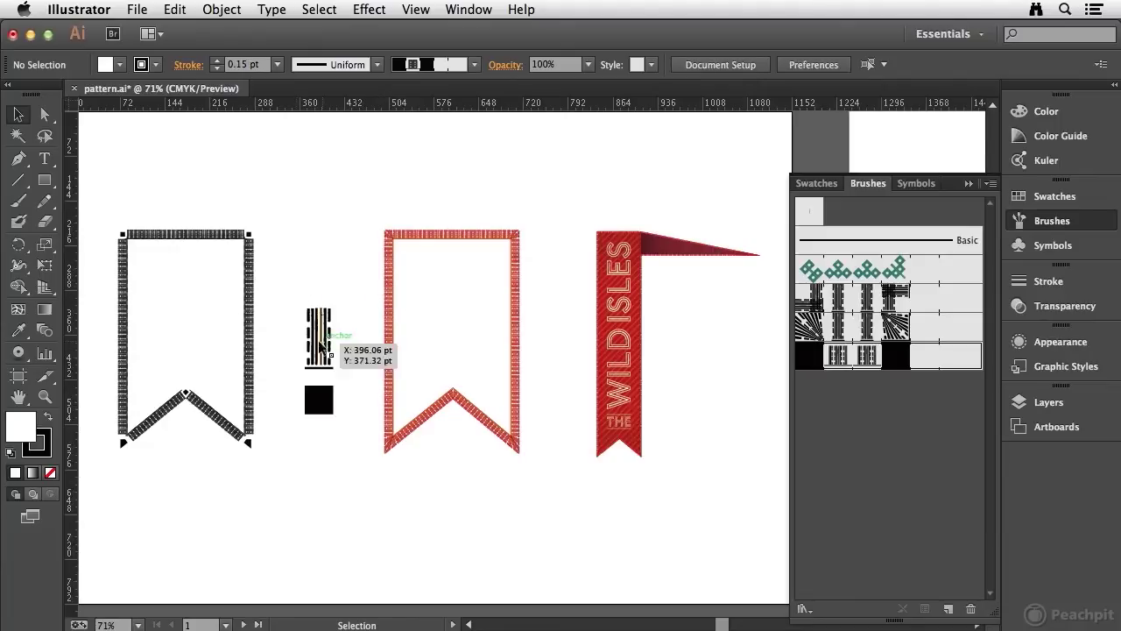
drag(280, 275, 361, 378)
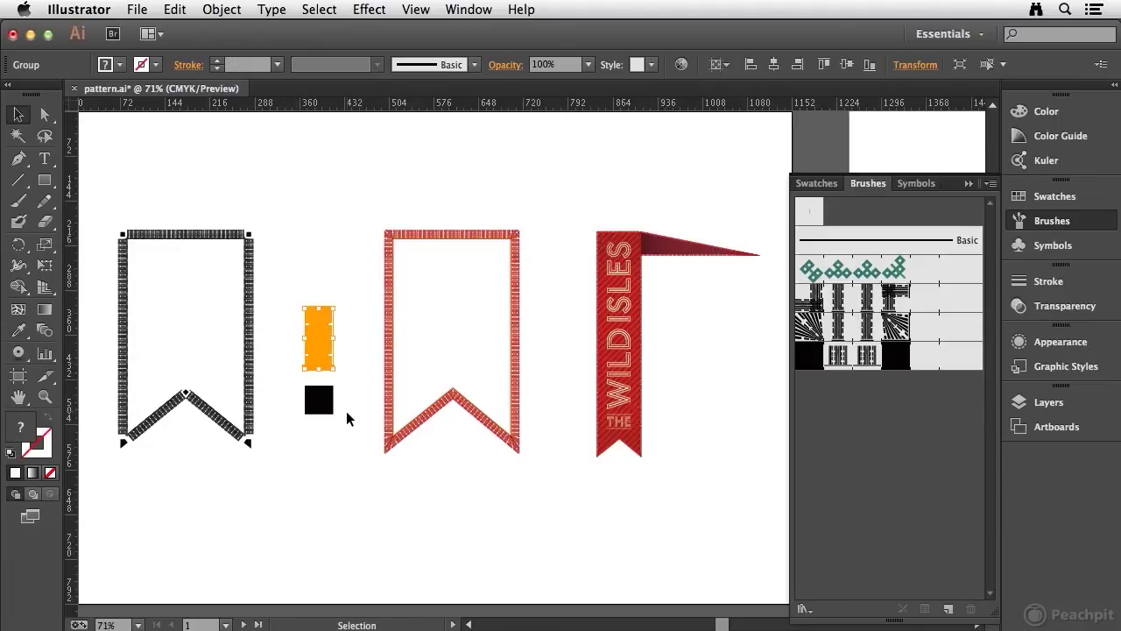
mouse_move(317, 326)
mouse_down()
mouse_move(983, 478)
mouse_move(901, 446)
mouse_up()
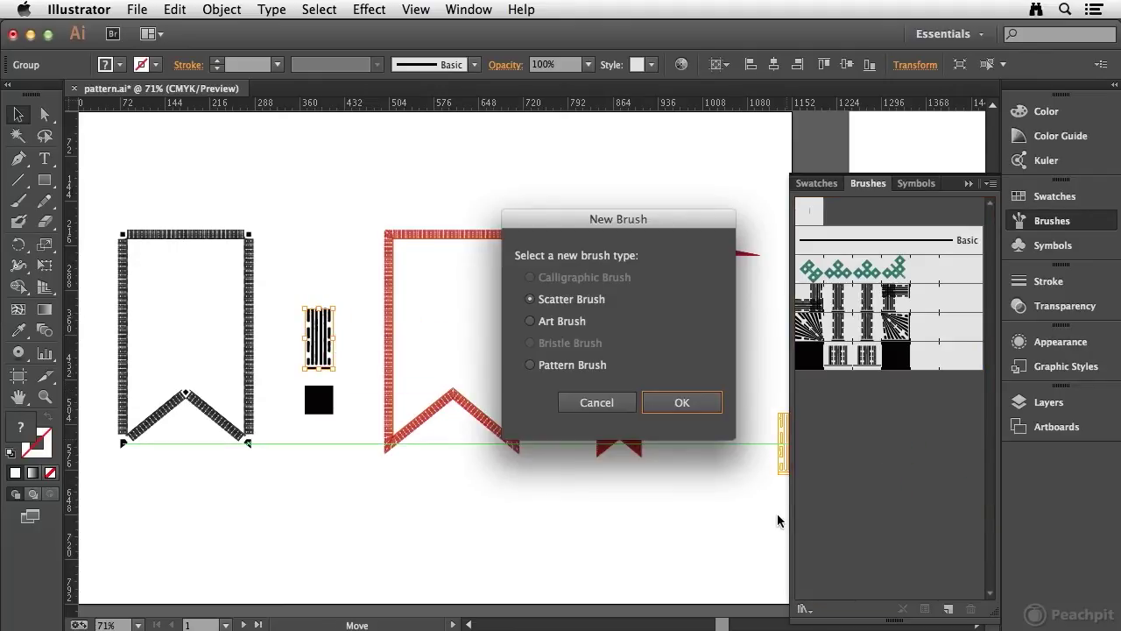
click(531, 366)
click(688, 403)
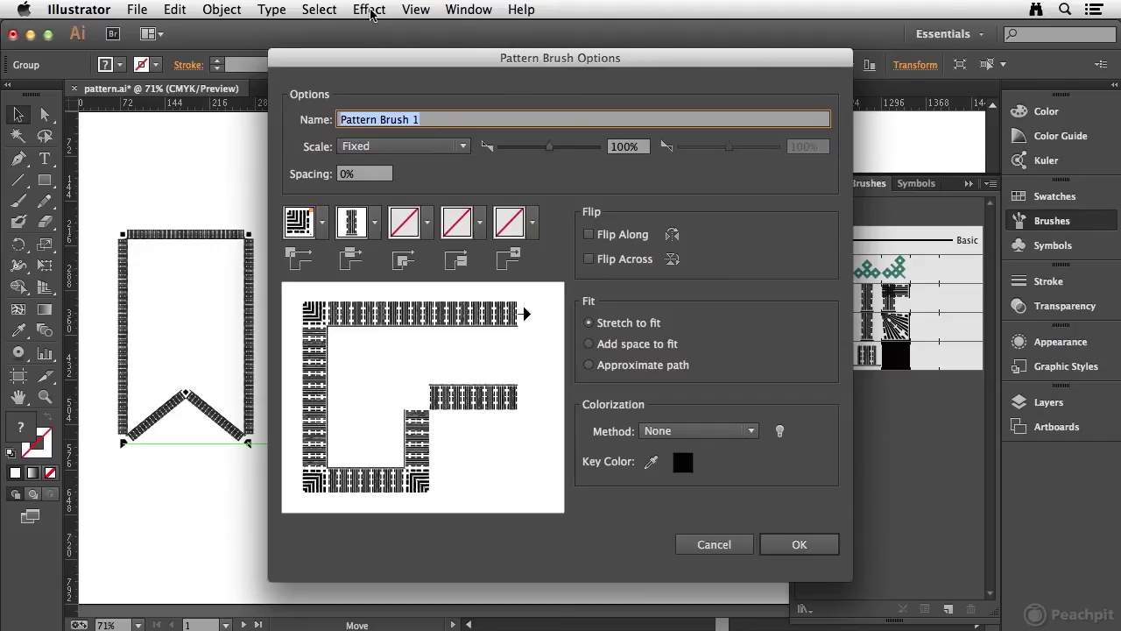
Name the brush 'LBV Pattern Automatic'
drag(404, 60, 588, 88)
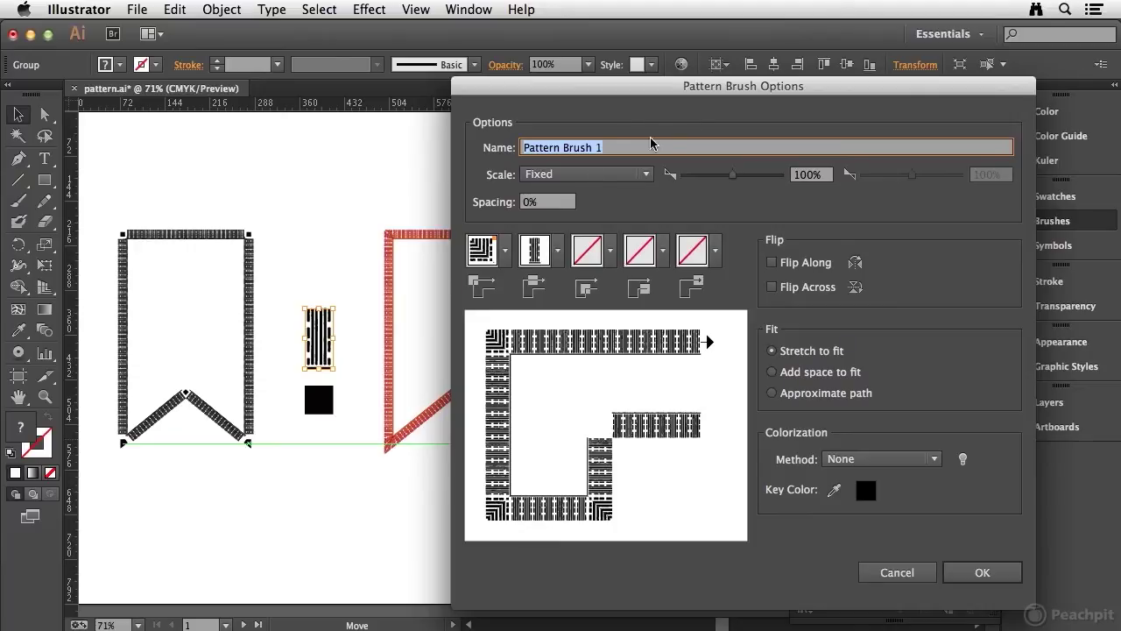
text(LB)
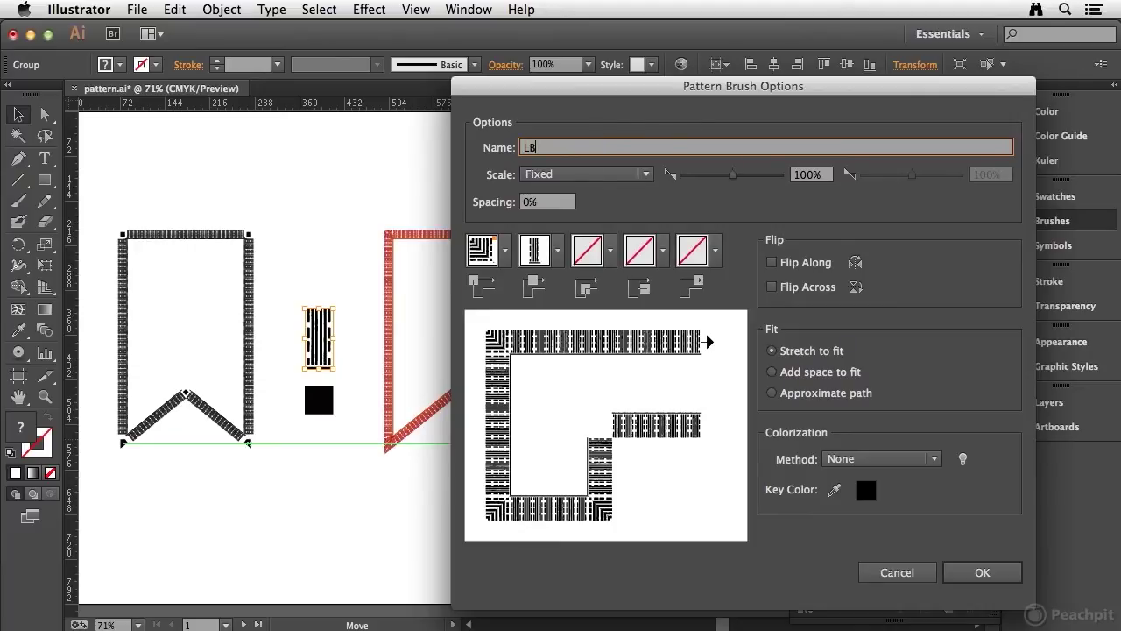
text(V Pattern Automatic)
key(Tab)
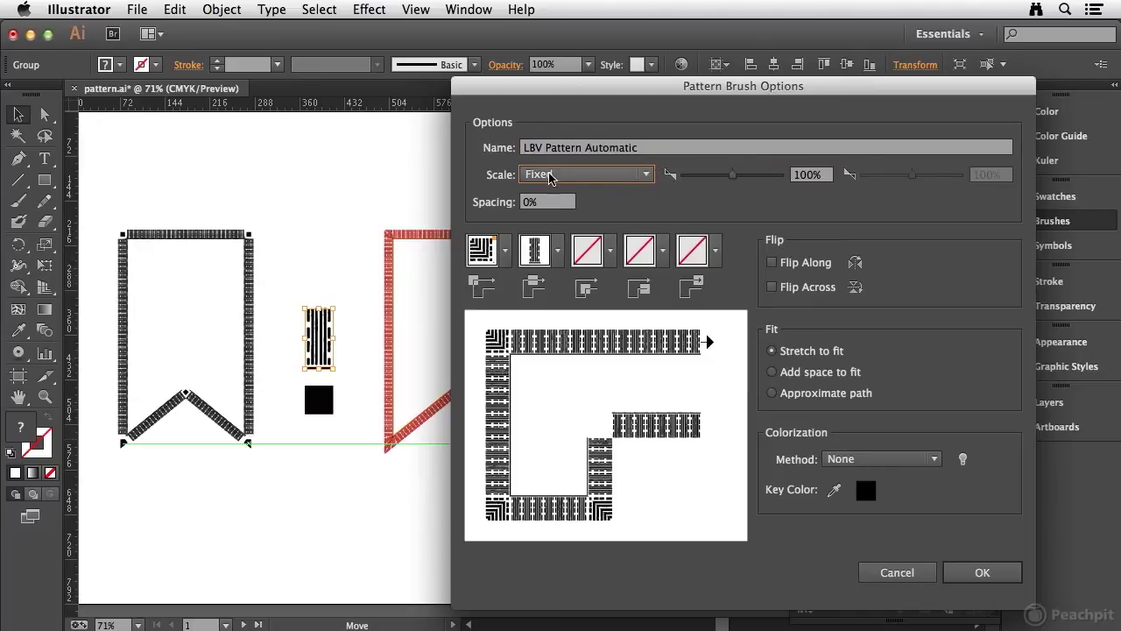
Keep the brush scale Fixed and set the outer corner tile to Auto-Centered
click(646, 174)
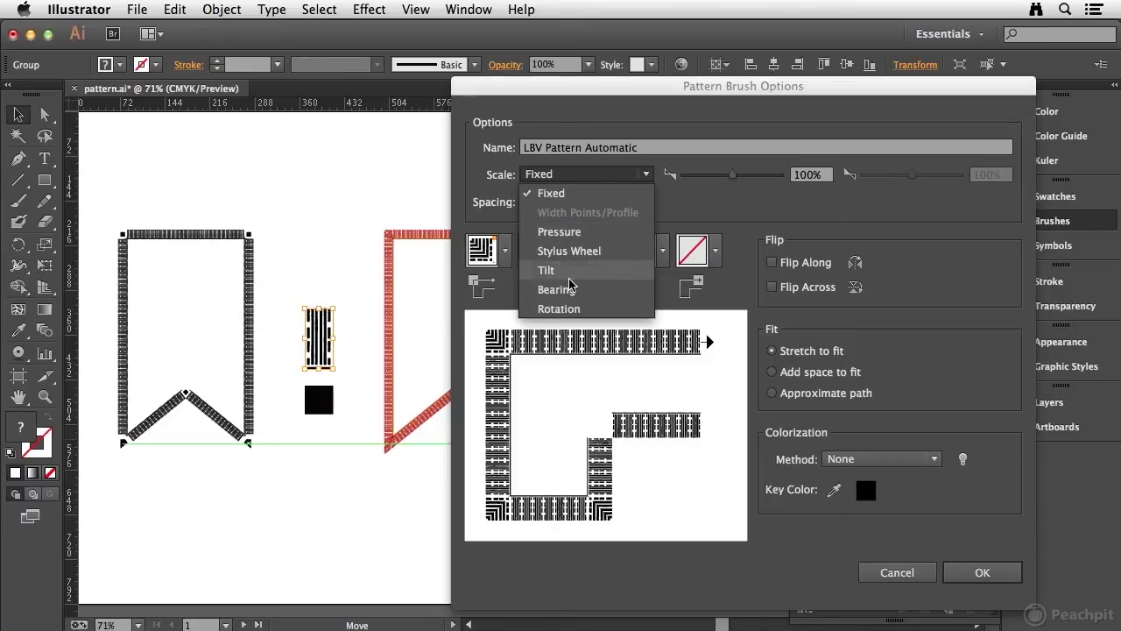
click(560, 193)
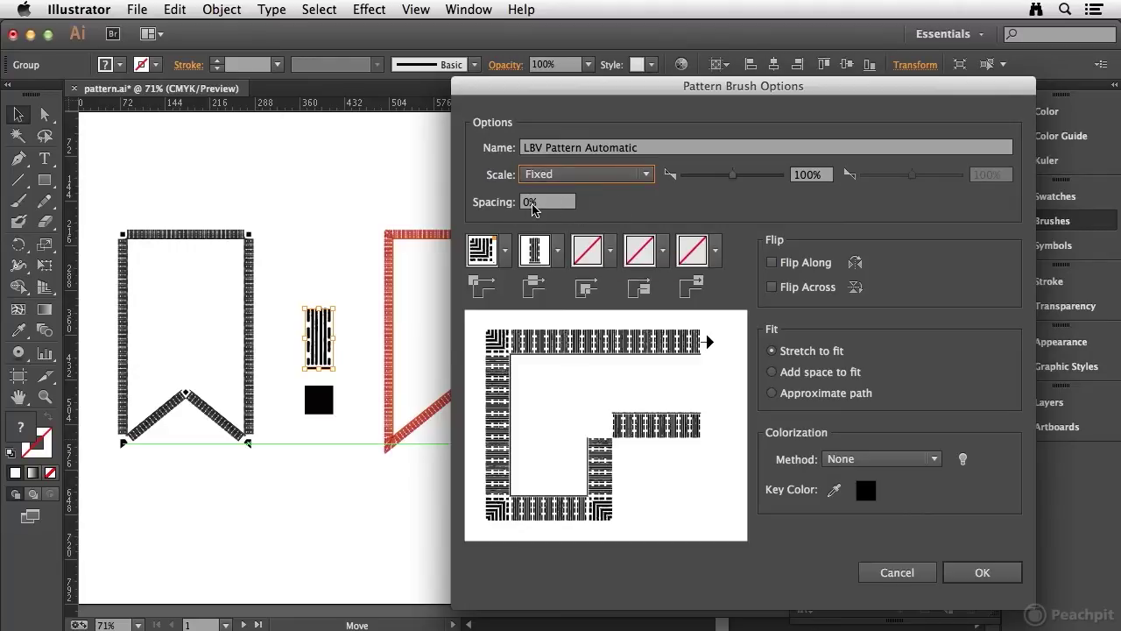
drag(582, 90, 580, 42)
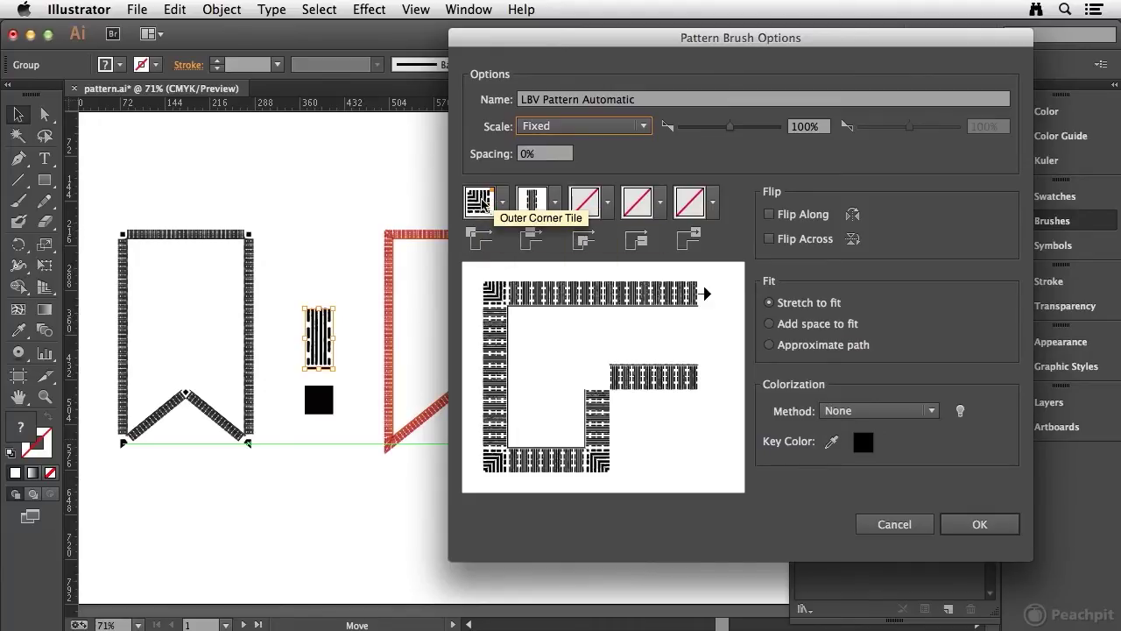
click(502, 203)
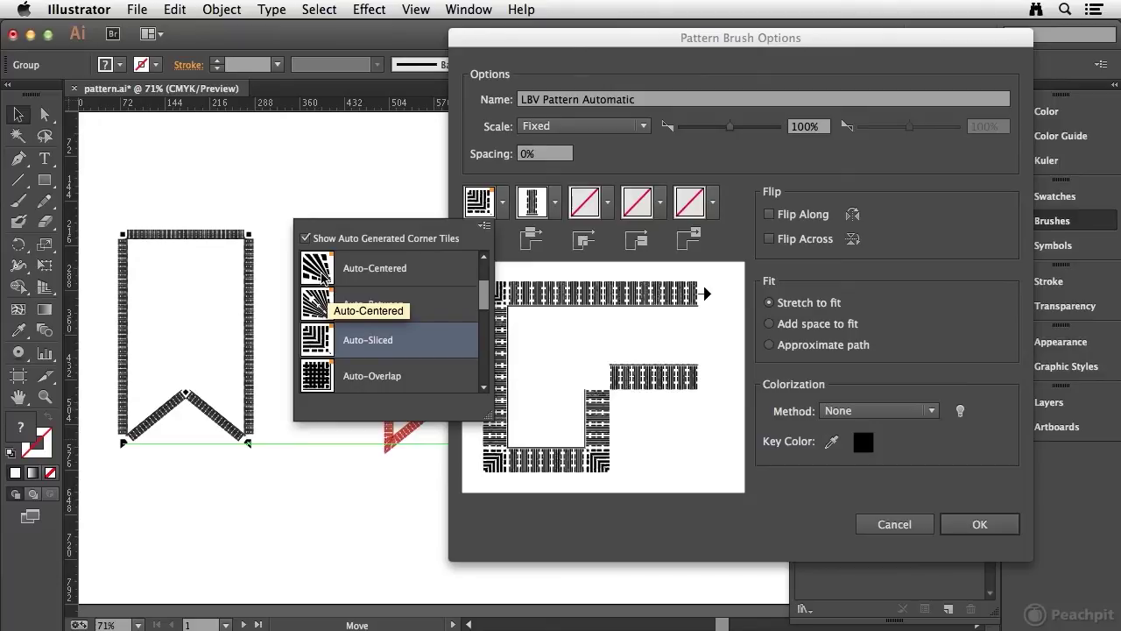
click(399, 272)
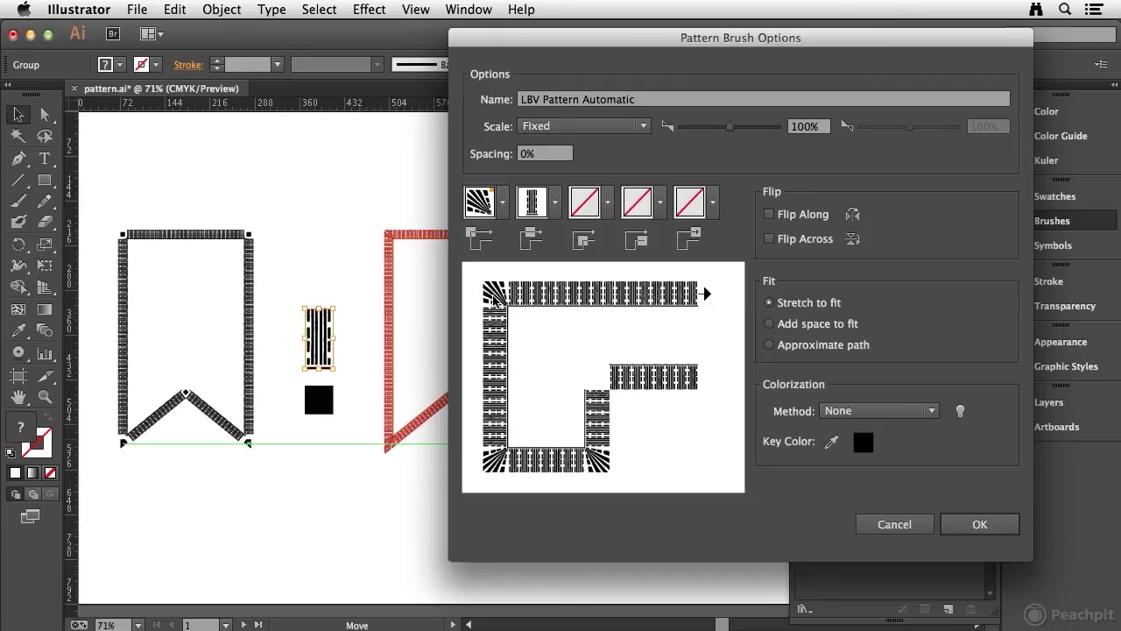
Set the inner corner tile to Auto-Sliced and save the brush
click(607, 207)
drag(593, 277, 591, 309)
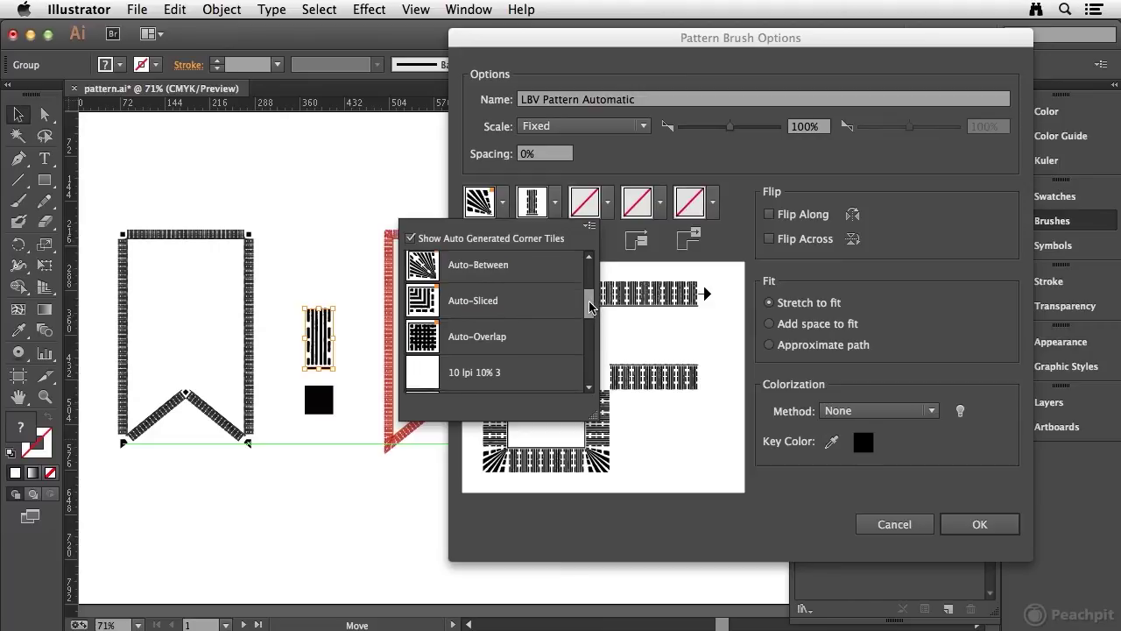
click(524, 304)
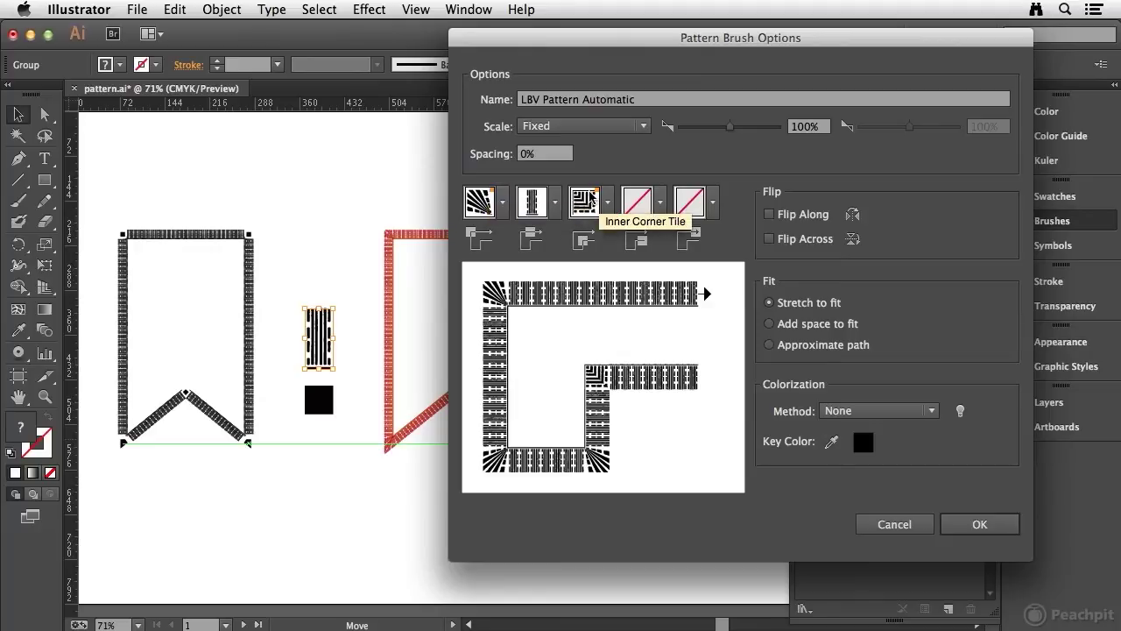
click(984, 525)
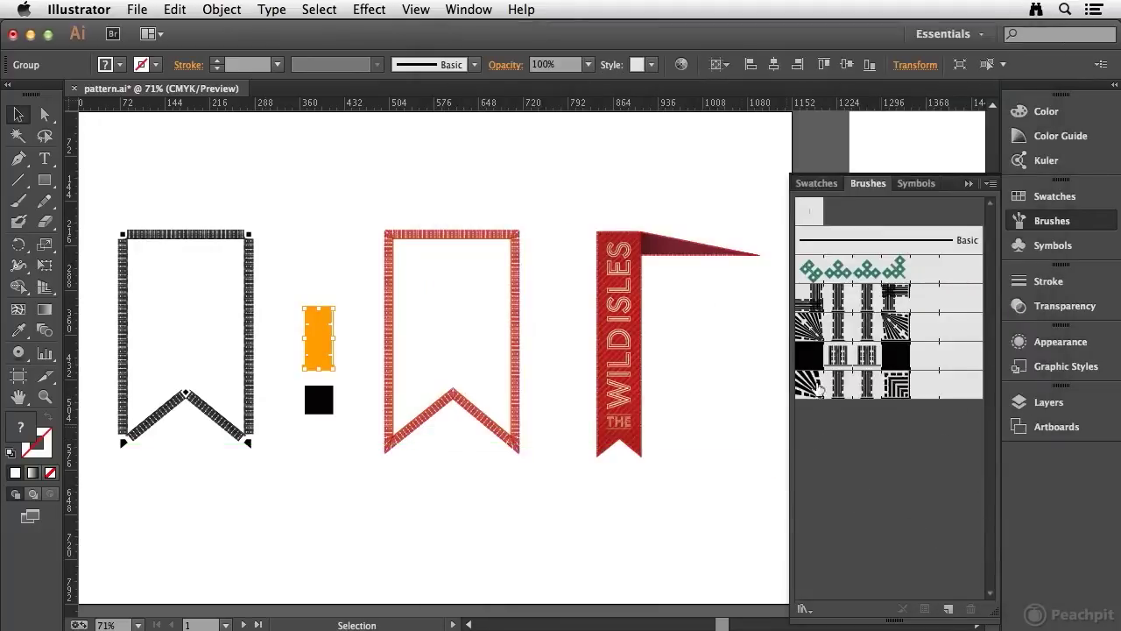
Stroke the left banner frame red and apply the LBV Pattern Automatic brush, then deselect
click(210, 198)
click(175, 233)
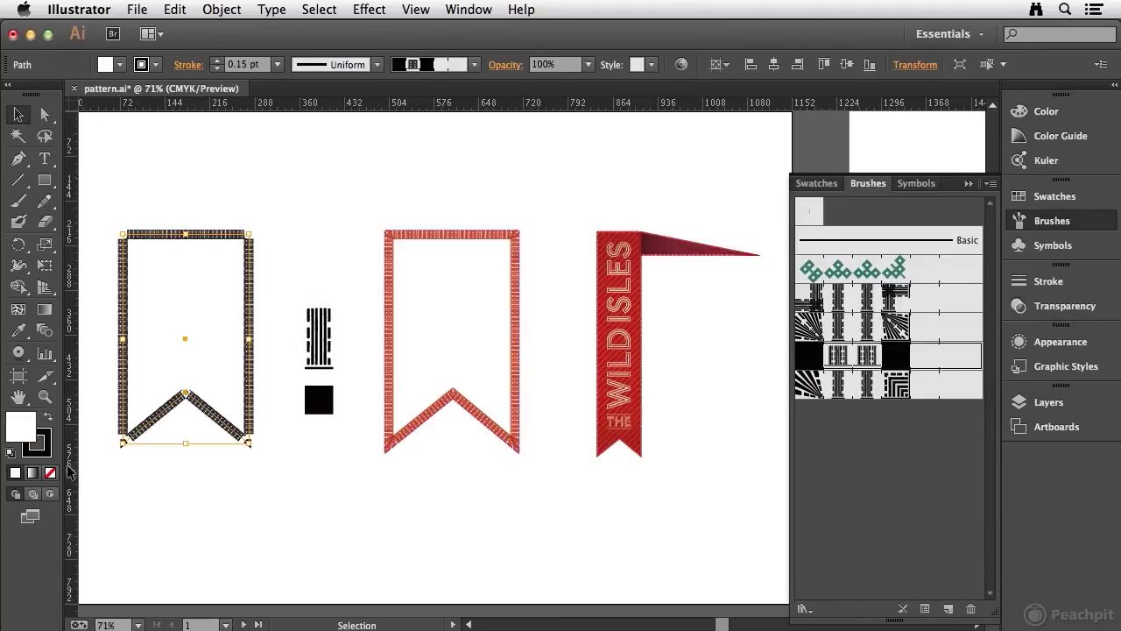
click(39, 449)
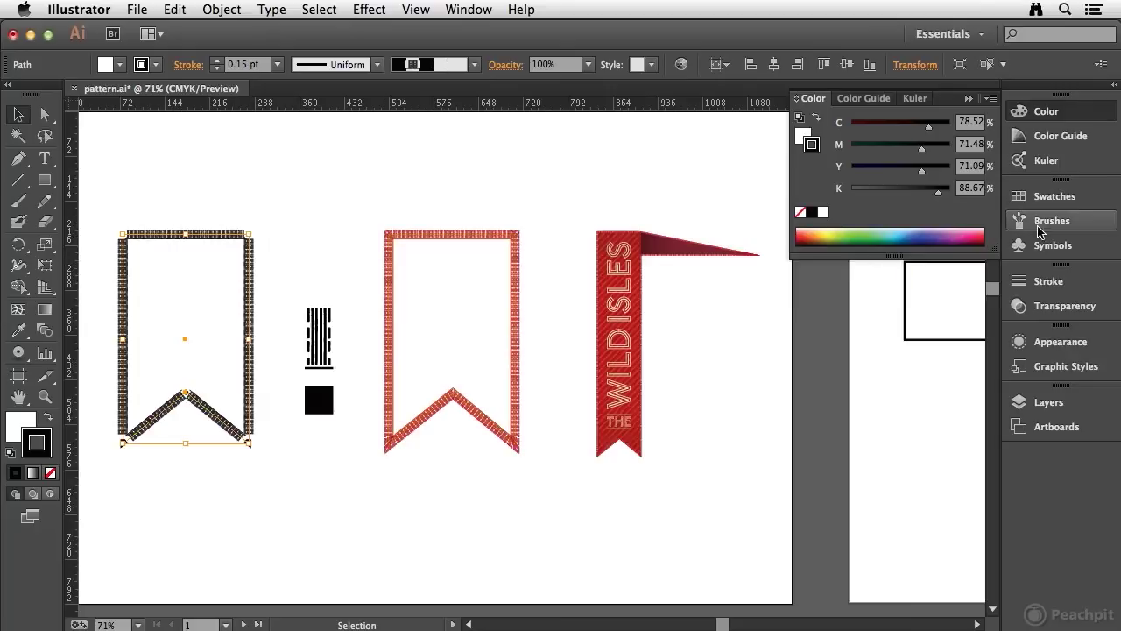
click(1054, 196)
click(861, 406)
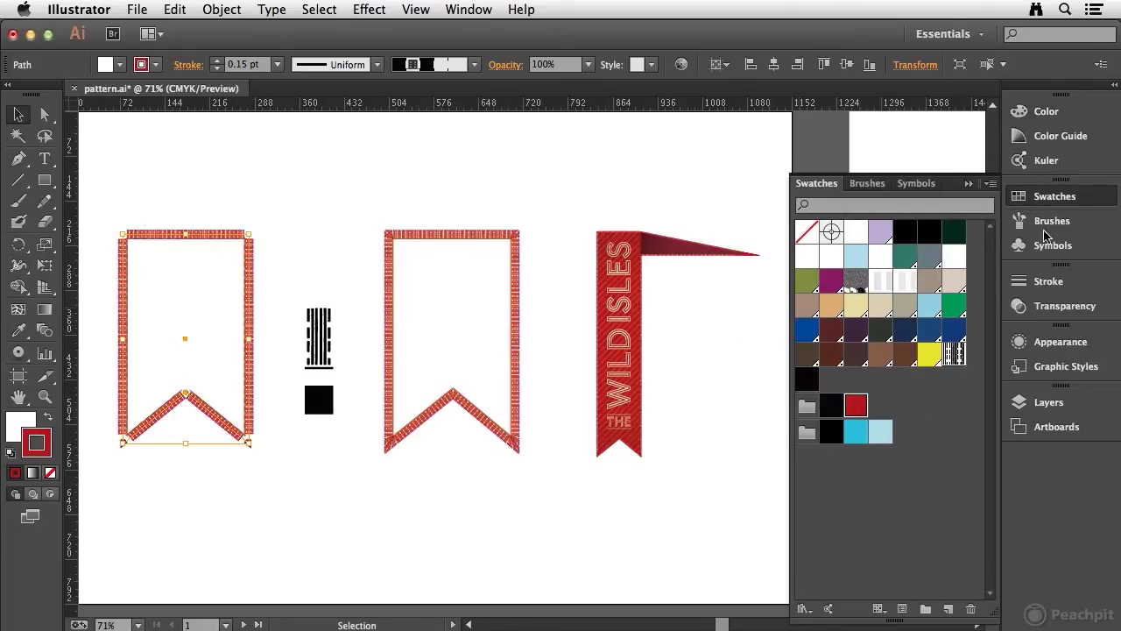
click(1080, 226)
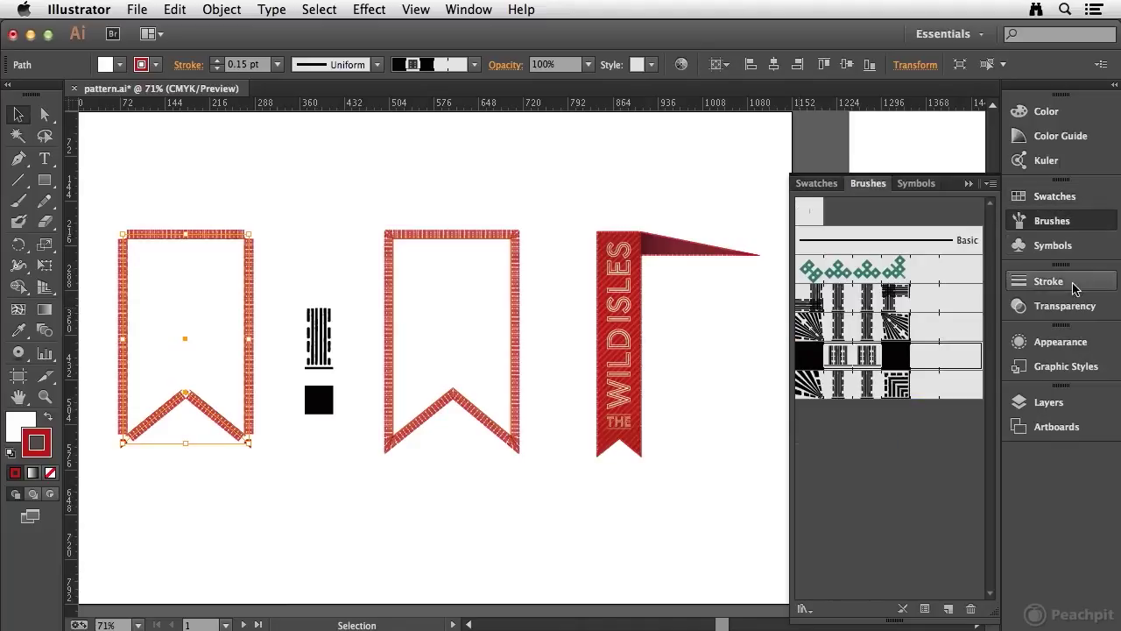
click(891, 395)
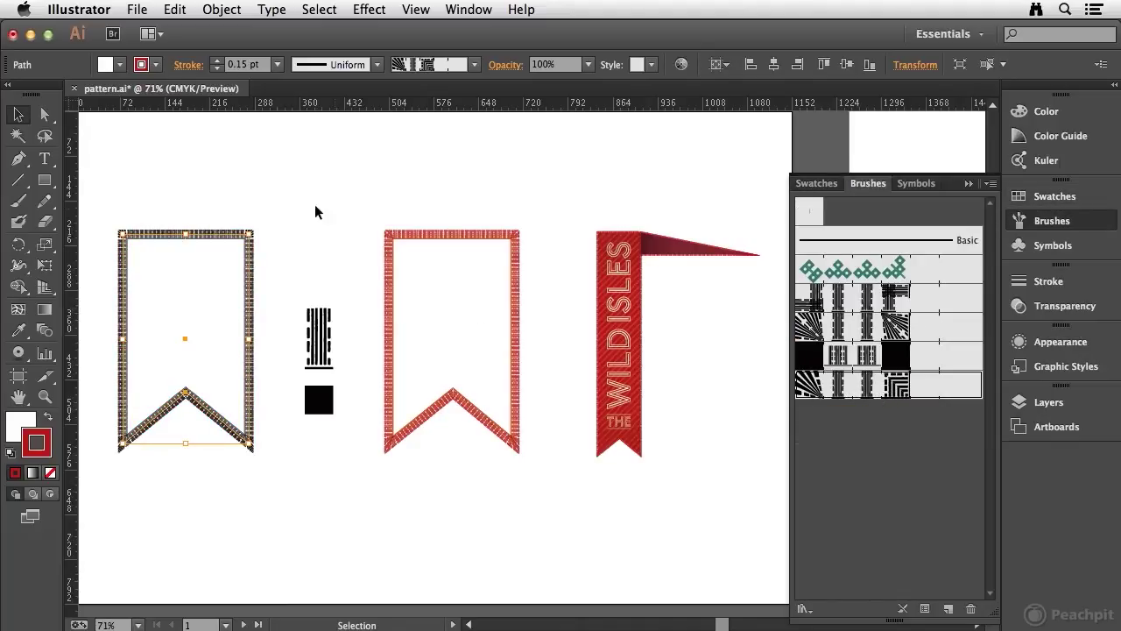
click(197, 202)
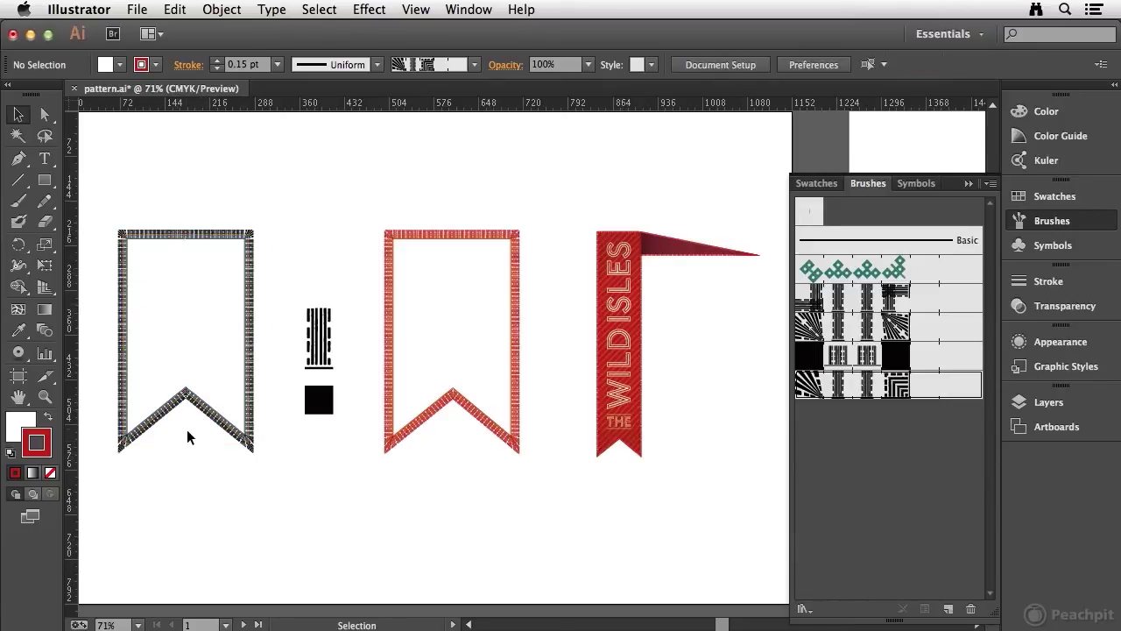
Select the black diamond motif on artboard 2 and start a new Pattern Brush from it
key(space)
drag(733, 315, 333, 325)
drag(759, 333, 399, 326)
drag(622, 342, 481, 338)
mouse_move(313, 237)
mouse_down()
mouse_move(376, 312)
mouse_move(644, 473)
mouse_move(910, 501)
mouse_up()
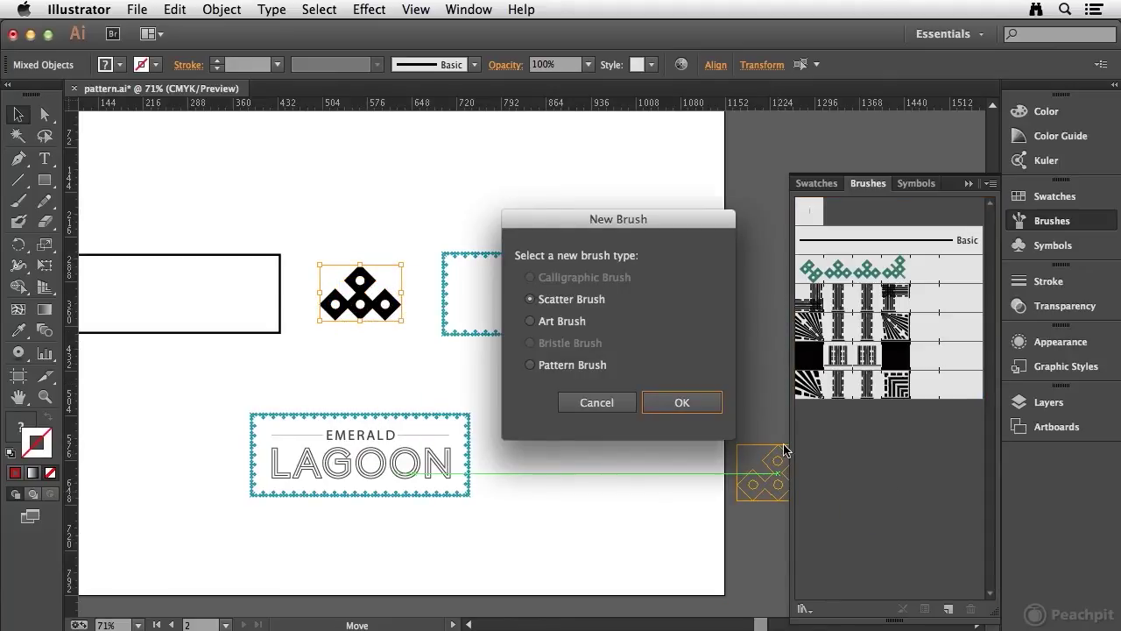
click(530, 365)
click(701, 405)
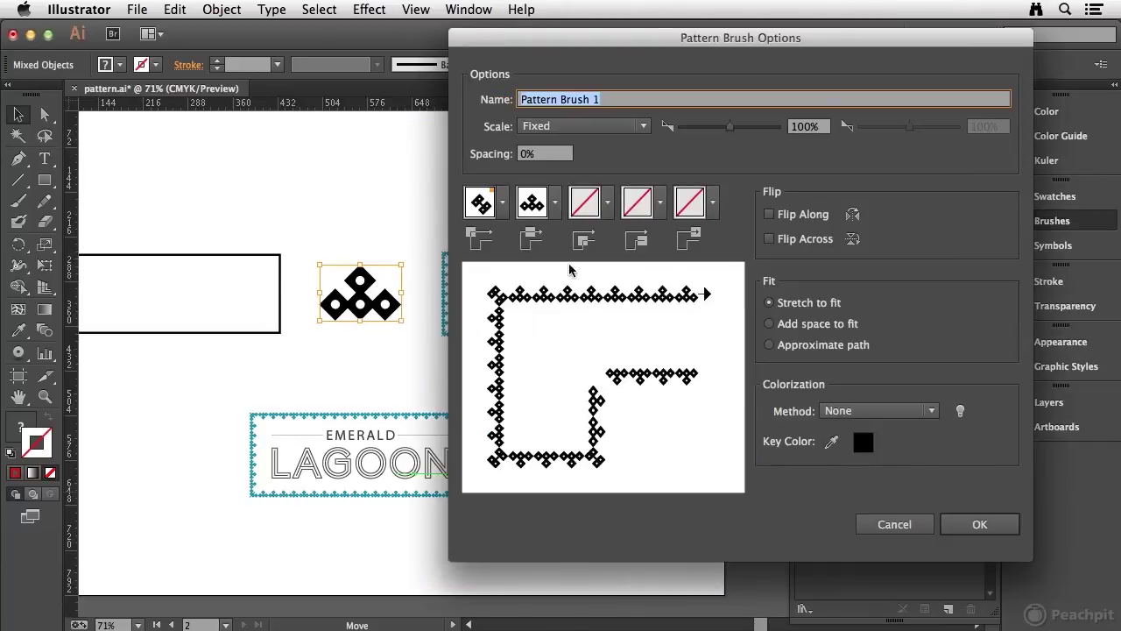
Set Auto-Between outer corners, Auto-Overlap inner corners and Tints colorization, and save the brush
click(505, 200)
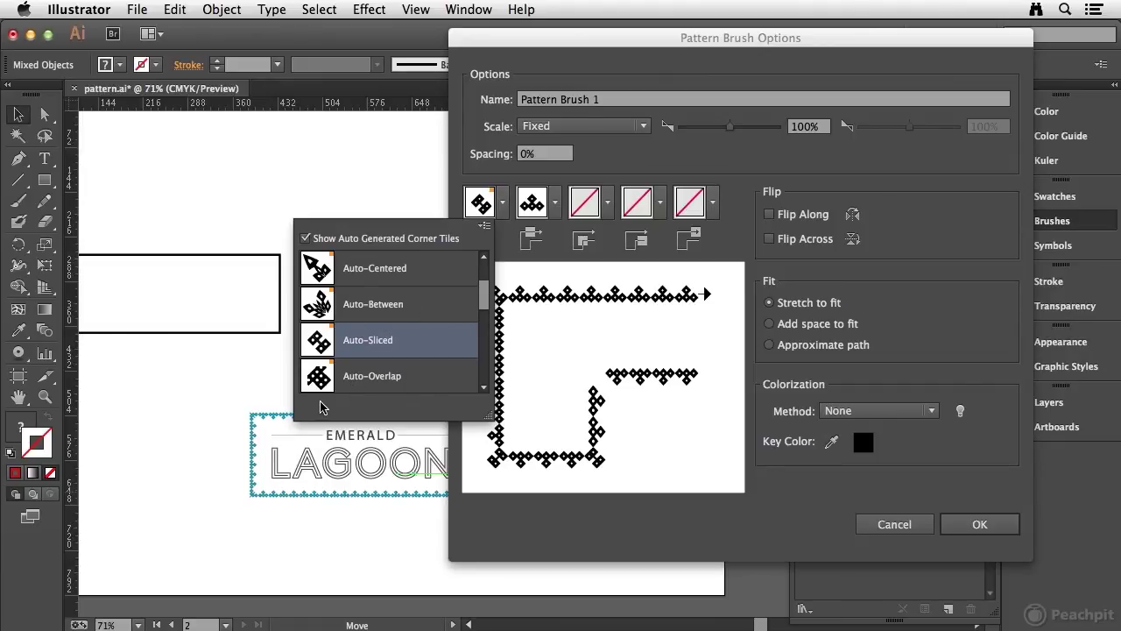
click(338, 306)
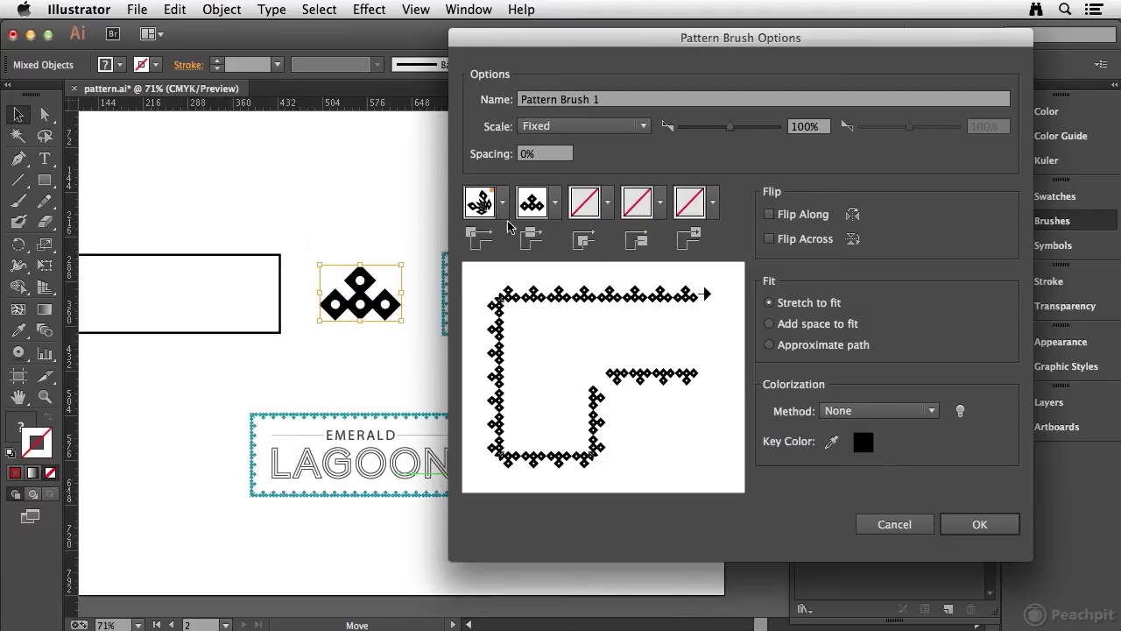
click(585, 203)
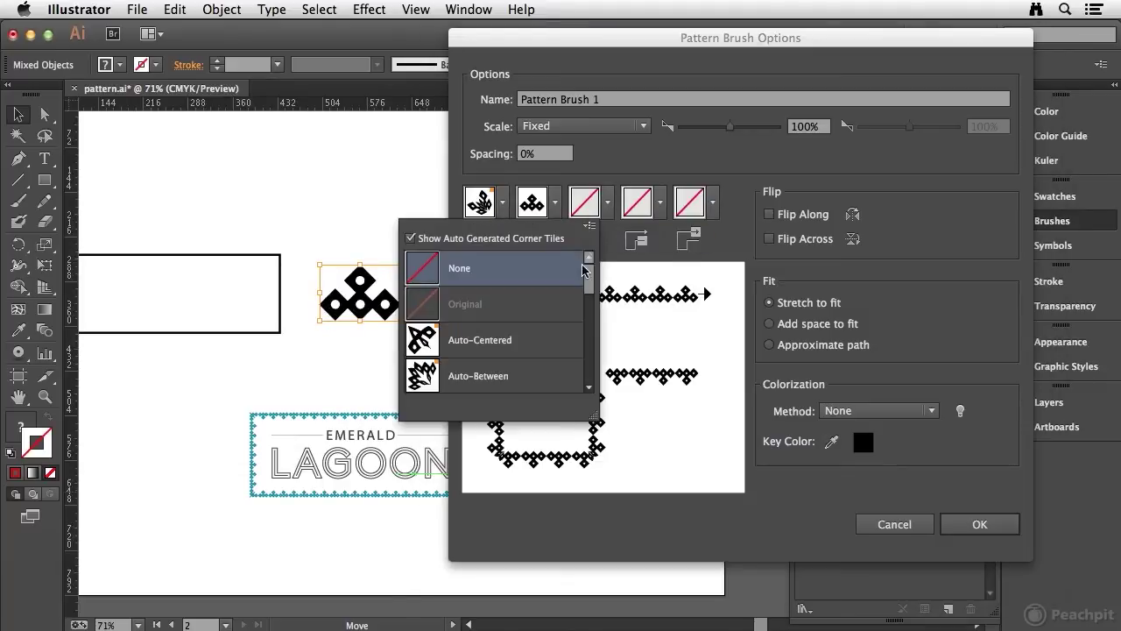
drag(585, 272, 587, 309)
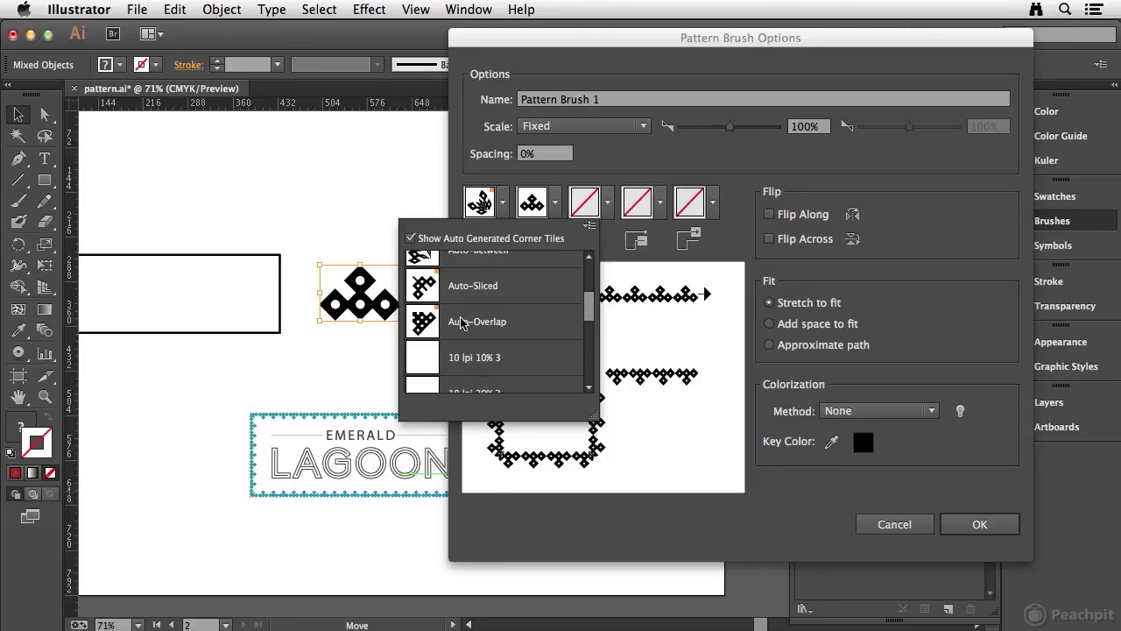
click(463, 322)
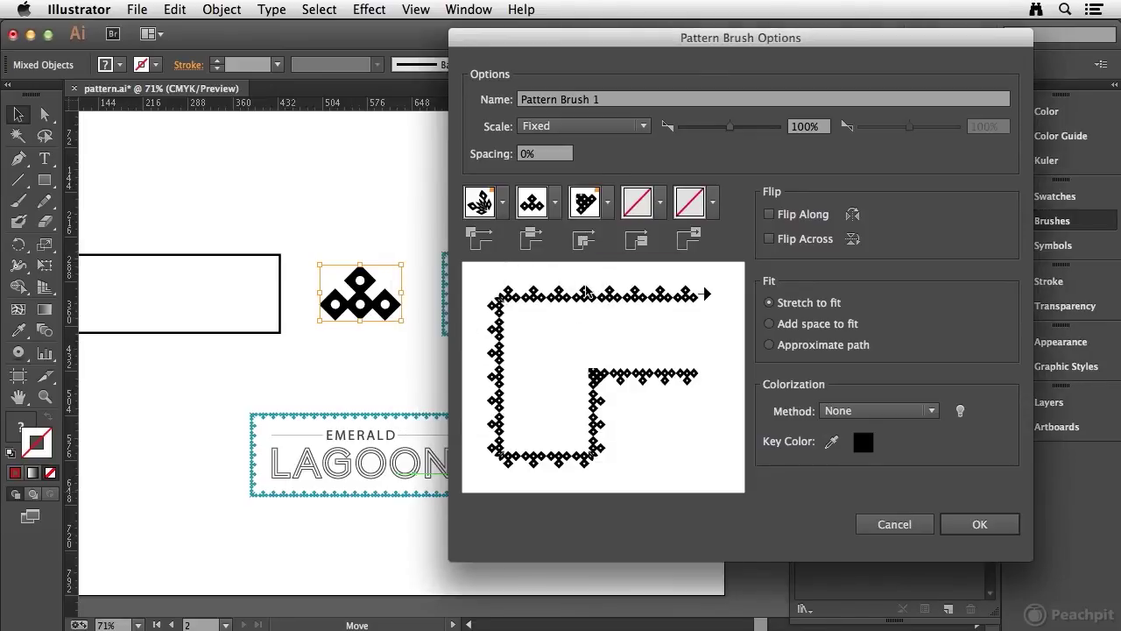
click(869, 411)
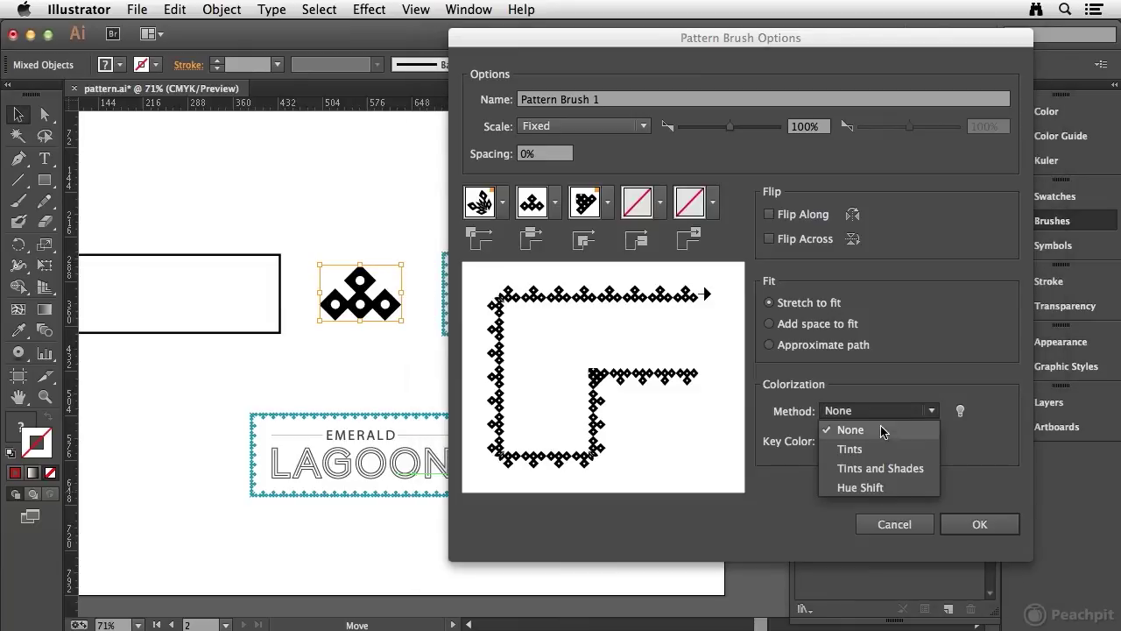
click(862, 451)
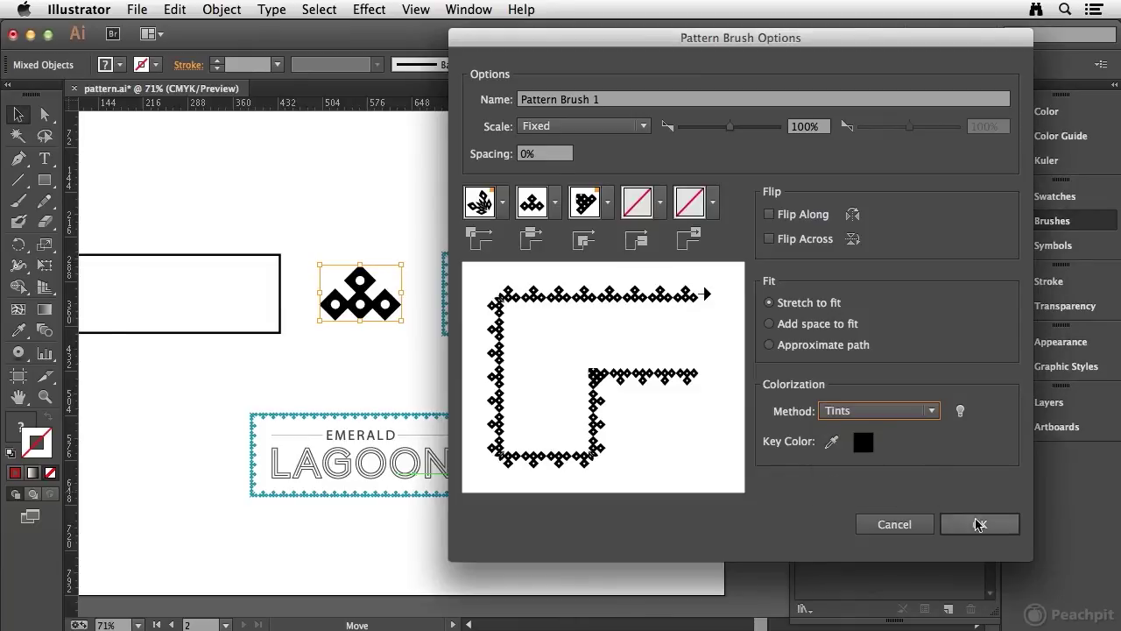
click(974, 525)
click(259, 254)
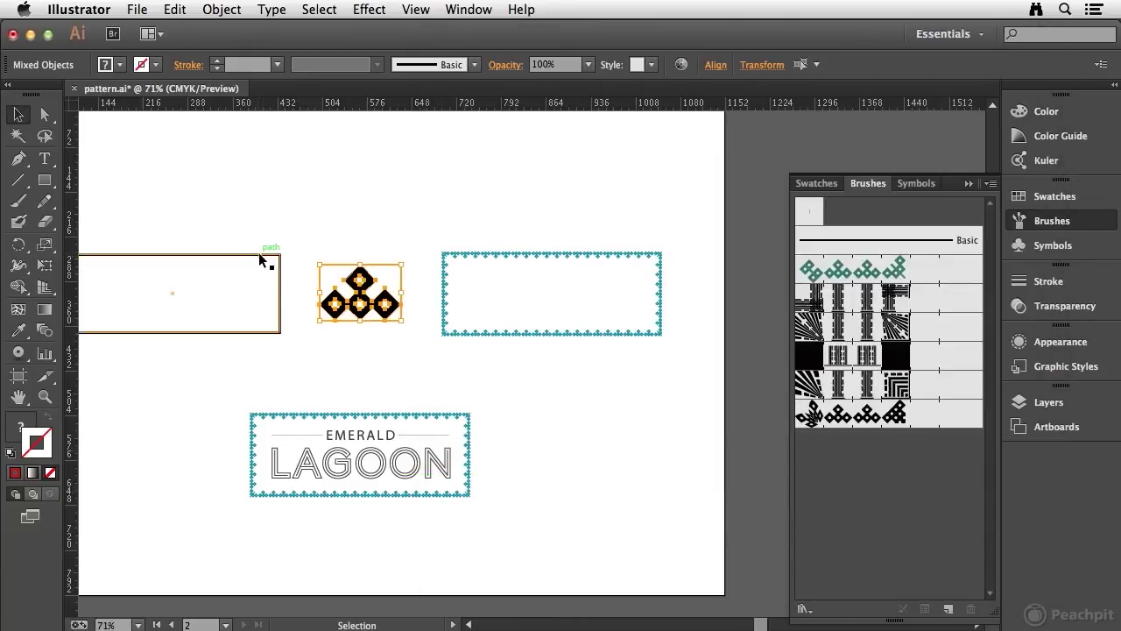
Apply the new diamond brush to the left rectangle with a 0.15 pt stroke weight
mouse_move(307, 225)
mouse_down()
mouse_move(325, 207)
mouse_move(507, 233)
mouse_up()
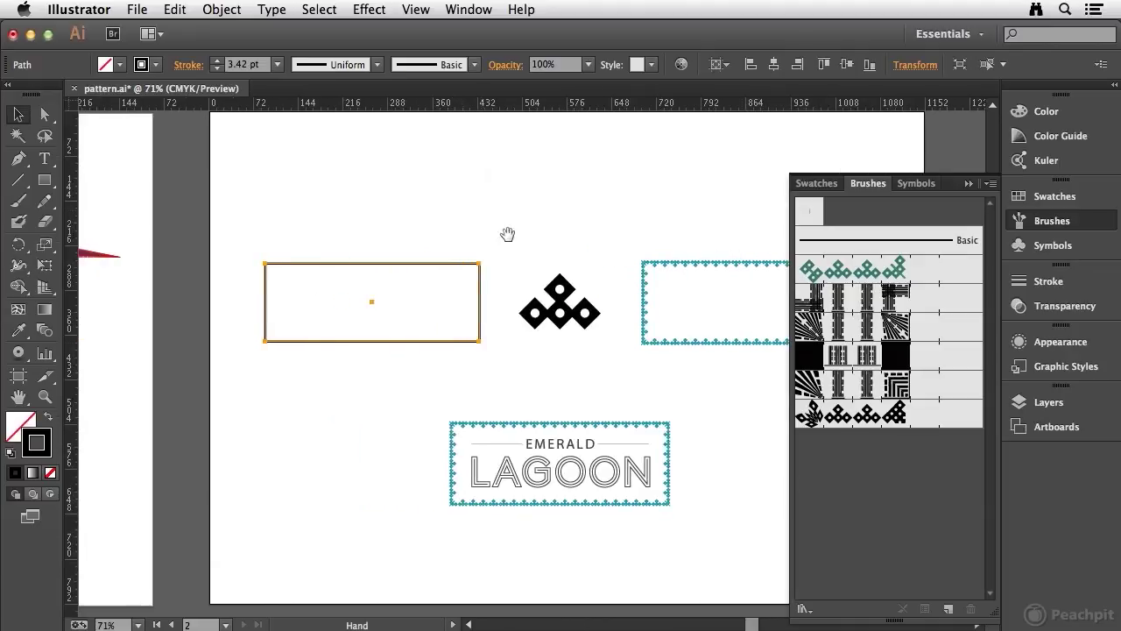
click(865, 413)
click(252, 64)
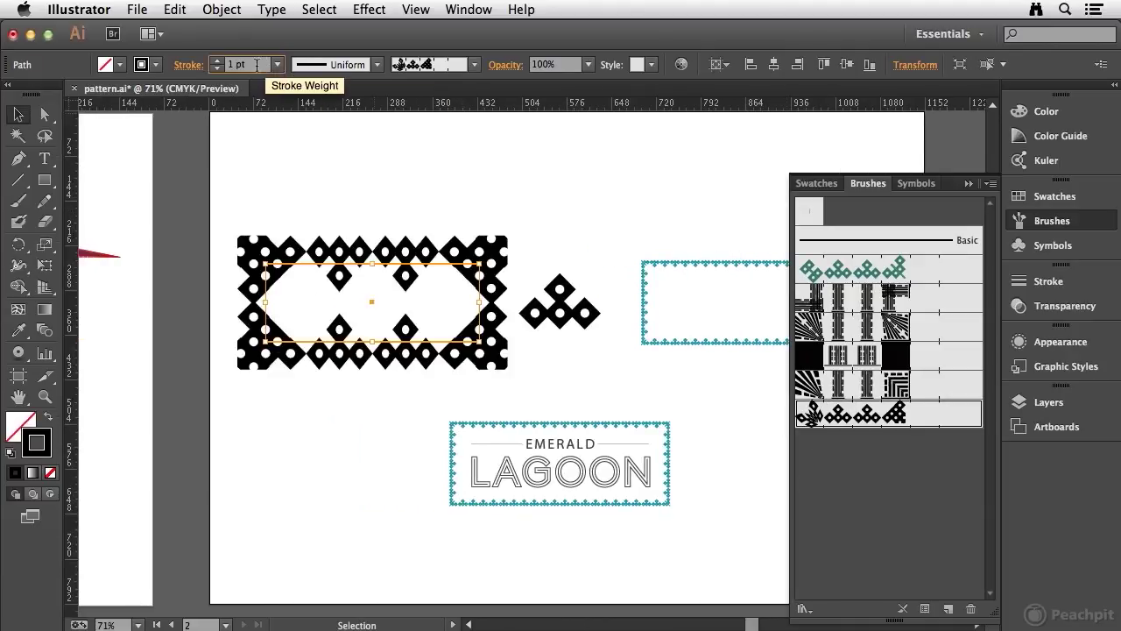
key(BackSpace)
text(.1)
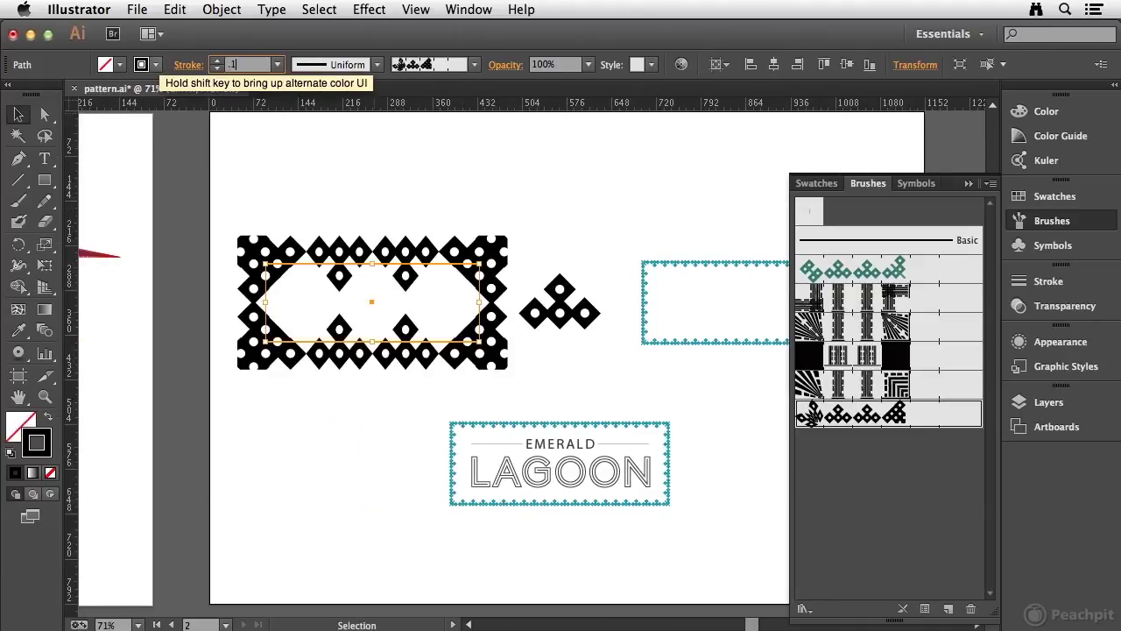
text(5)
key(Return)
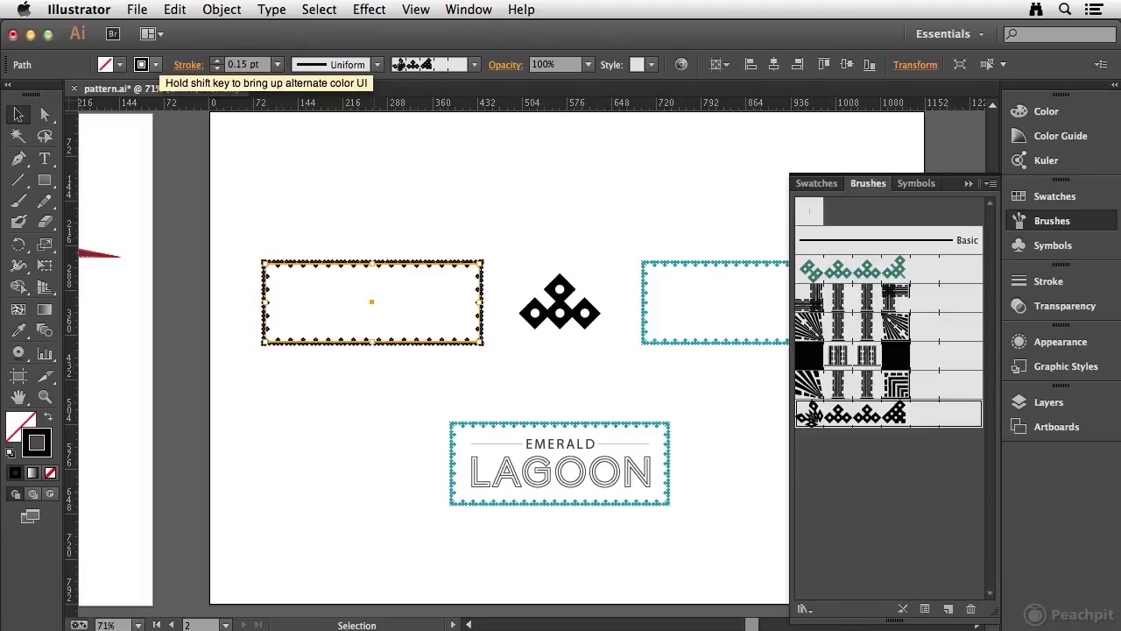
click(383, 219)
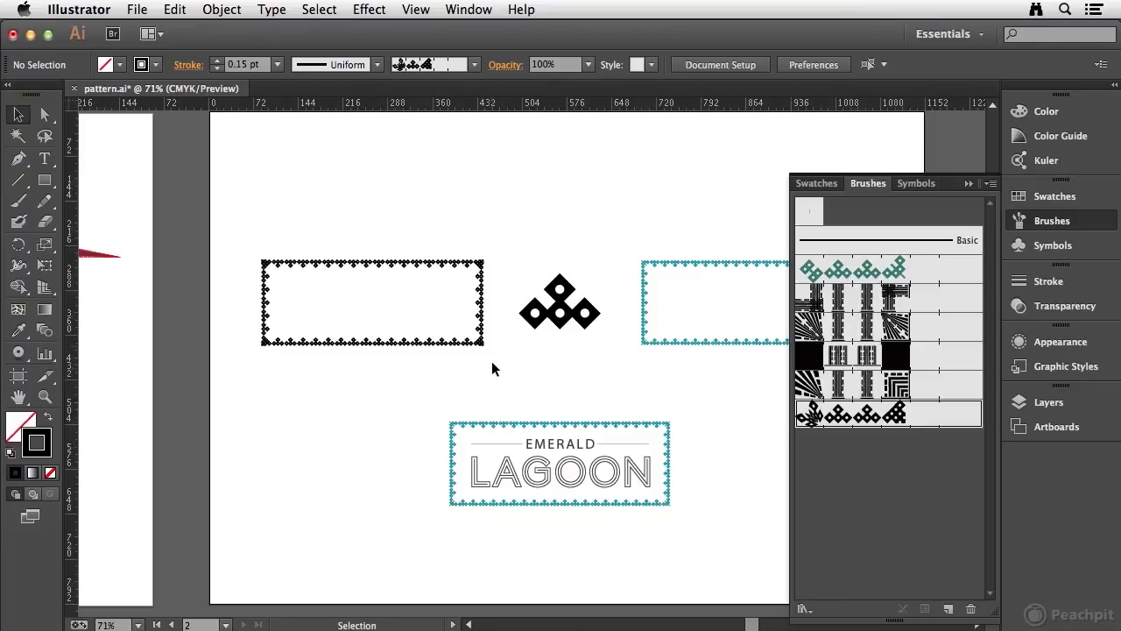
Zoom in on the black diamond border rectangle and center it on screen
key(super+space)
drag(236, 235, 518, 368)
drag(588, 376, 543, 333)
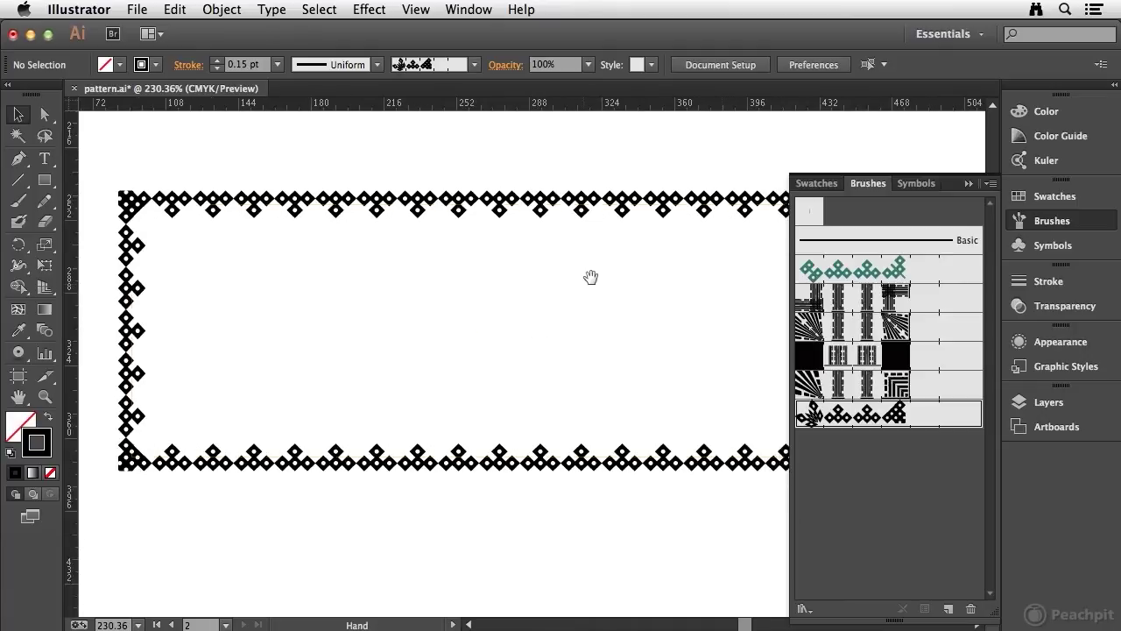
Open the border's Pattern Brush 1 options with Preview on, keeping Stretch to fit
click(541, 211)
double_click(928, 421)
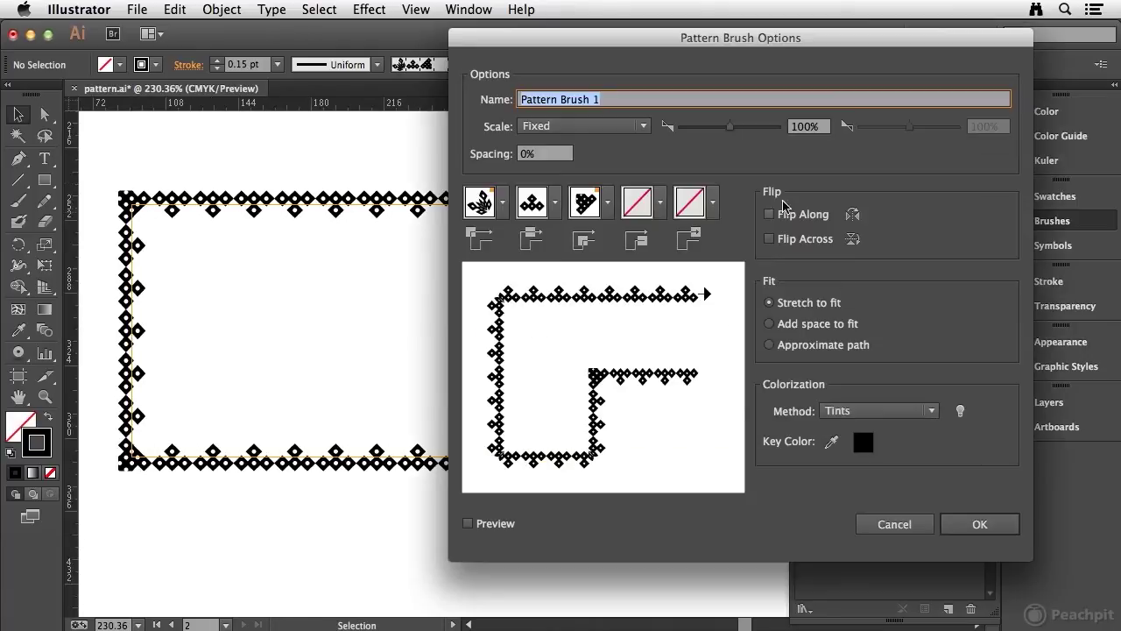
drag(622, 31, 787, 100)
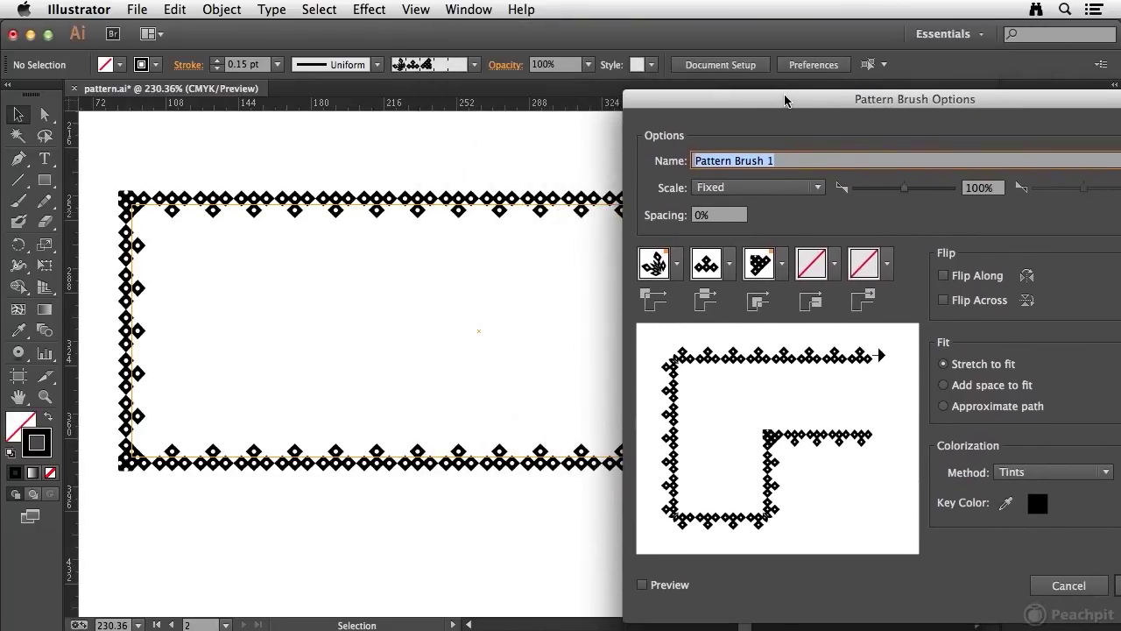
click(944, 386)
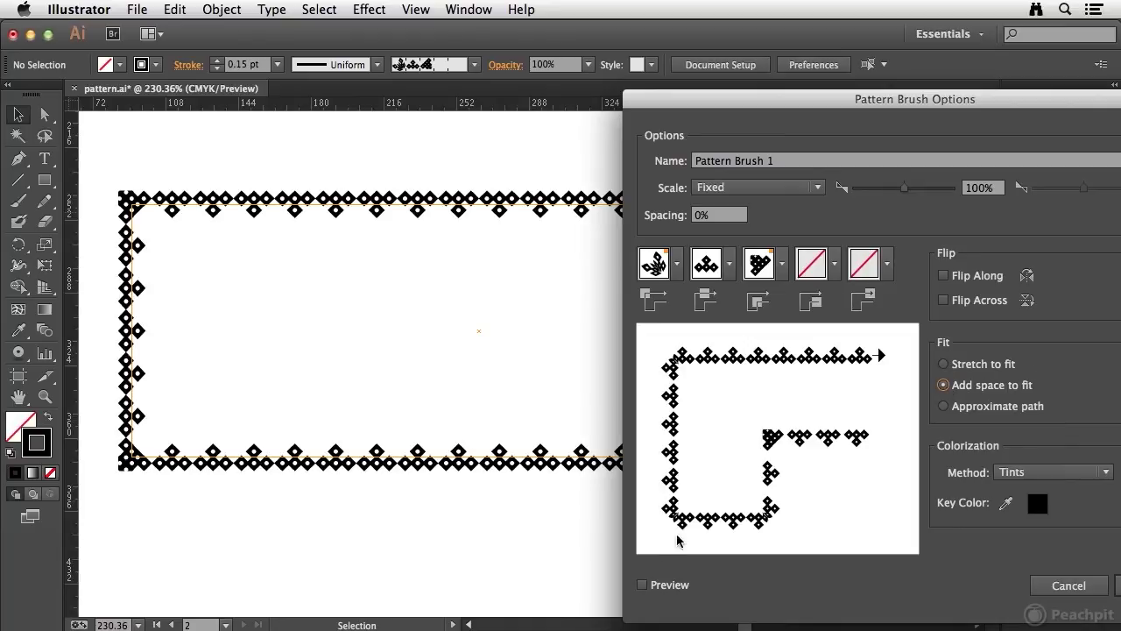
click(642, 584)
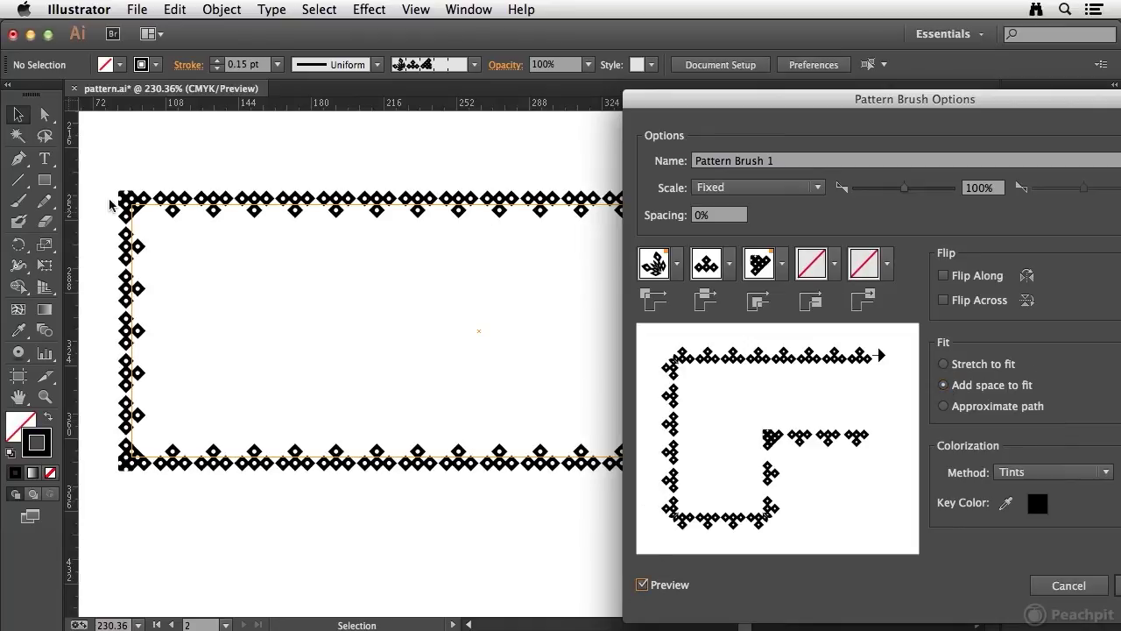
click(943, 408)
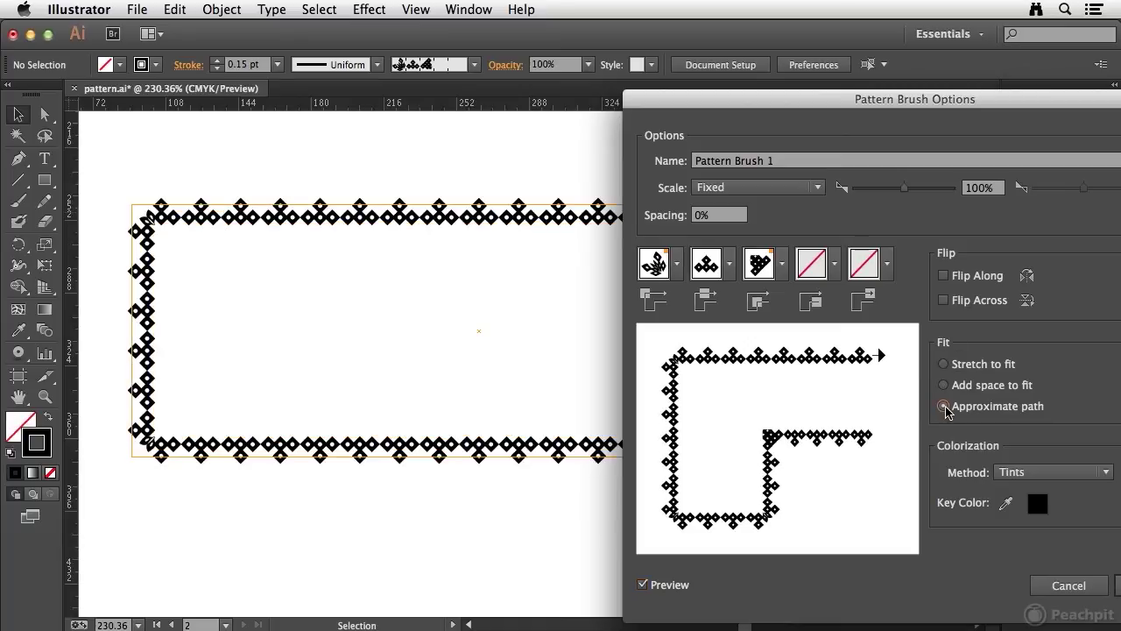
click(943, 363)
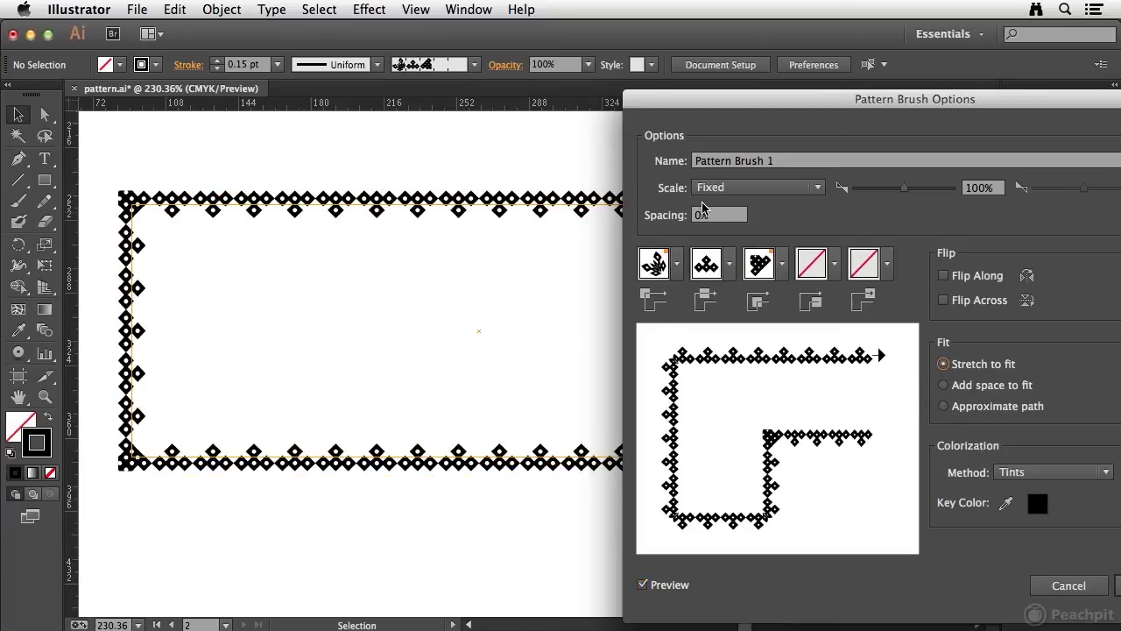
Set tile spacing to 30% with fixed scale, confirm, and apply to existing strokes
click(722, 217)
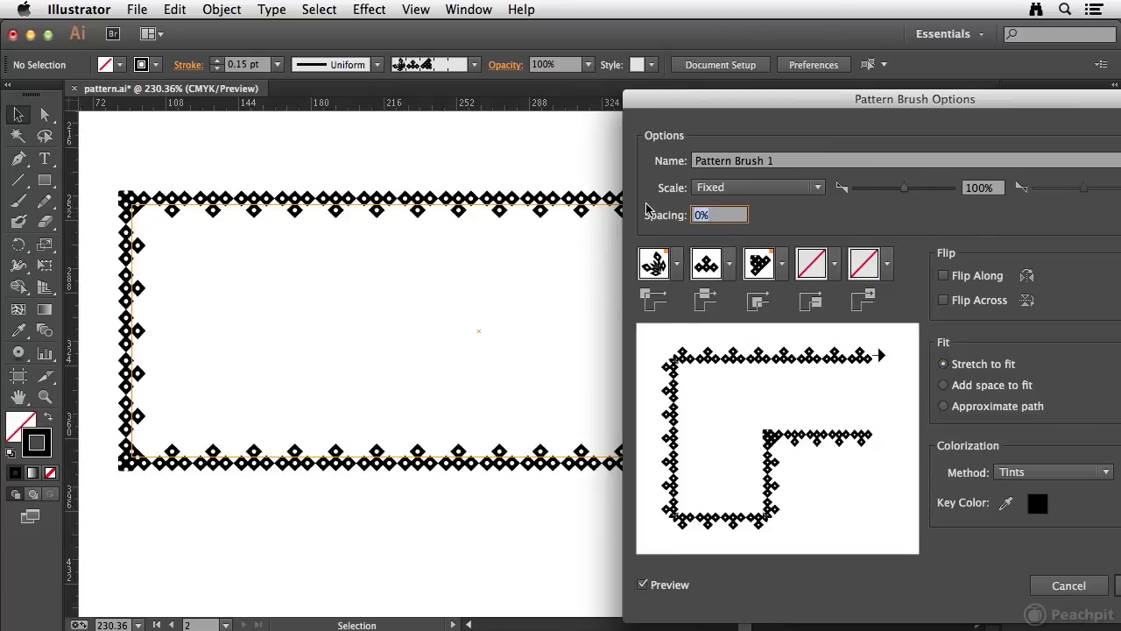
text(30)
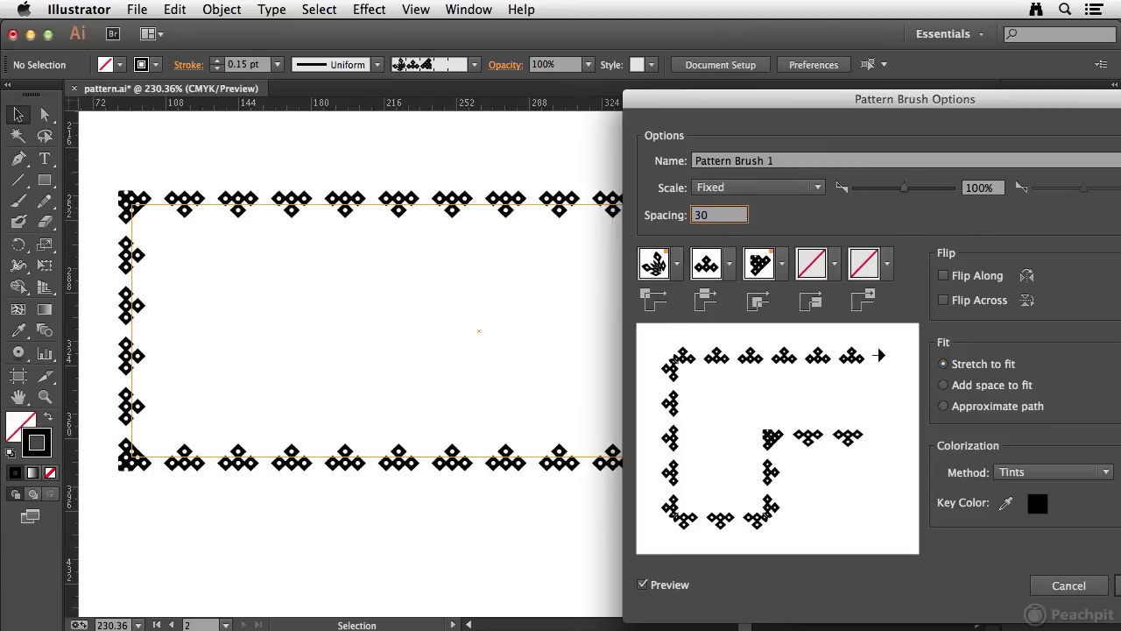
click(759, 191)
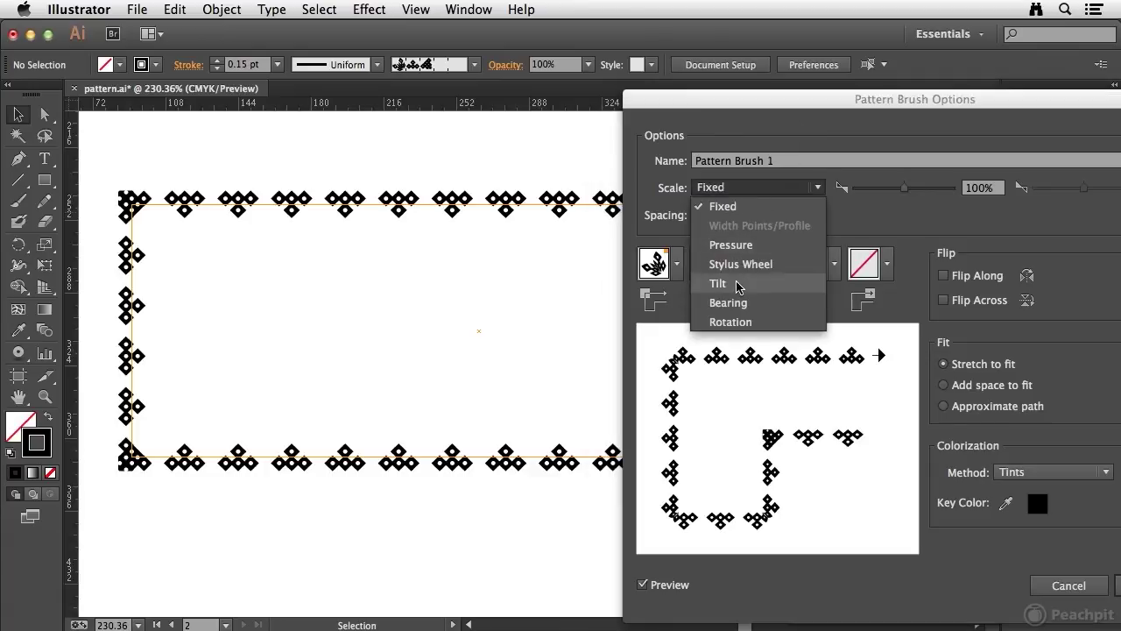
click(714, 208)
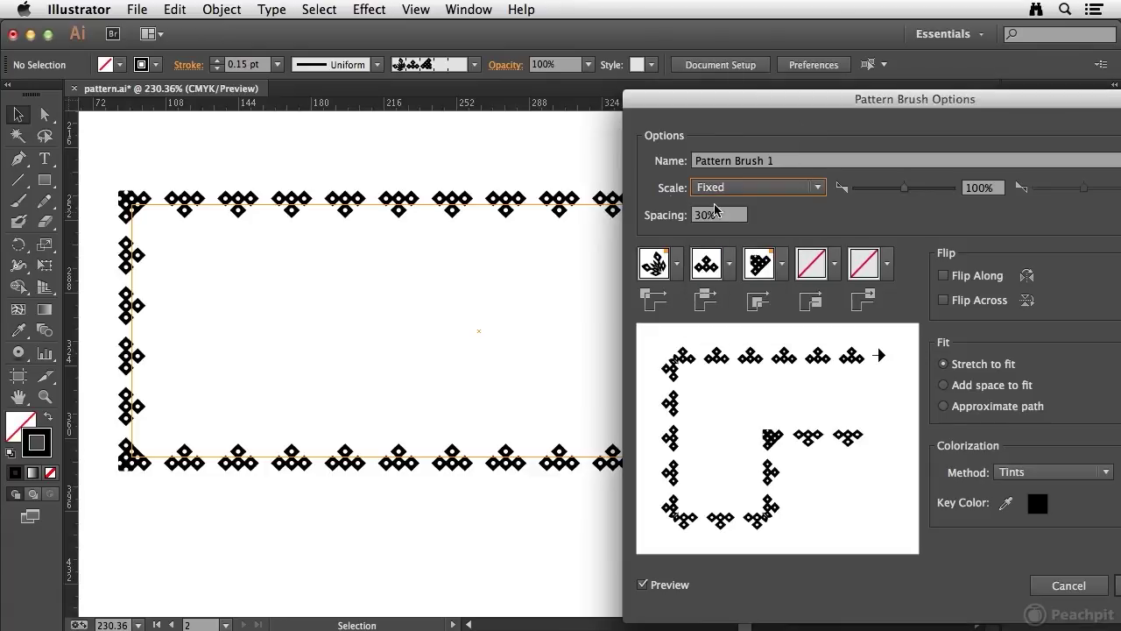
drag(990, 88, 857, 52)
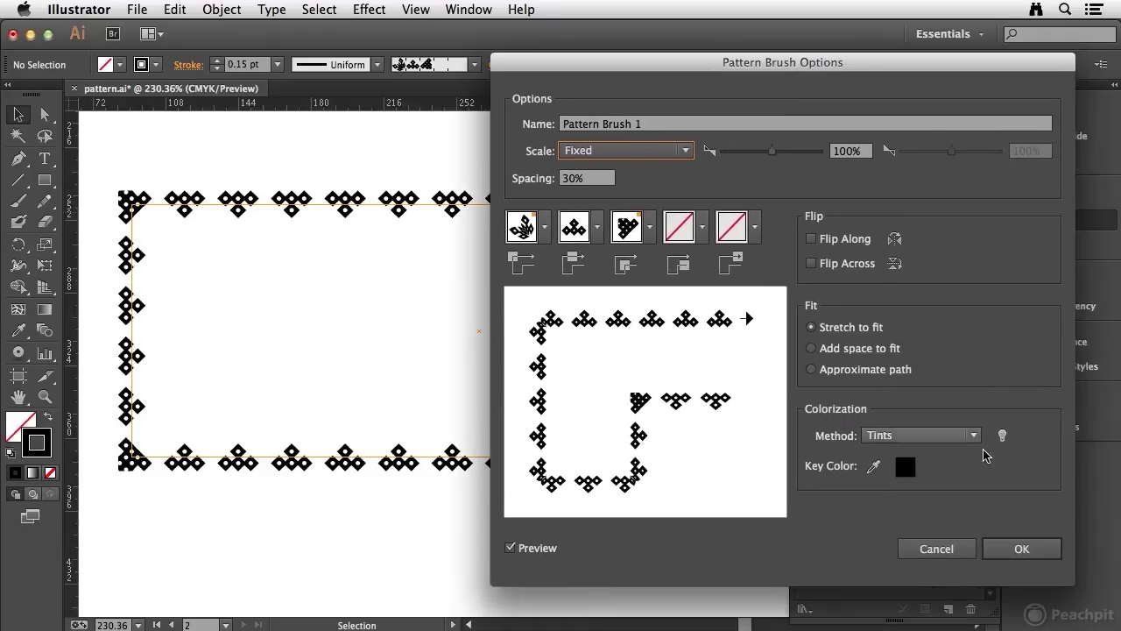
click(1020, 550)
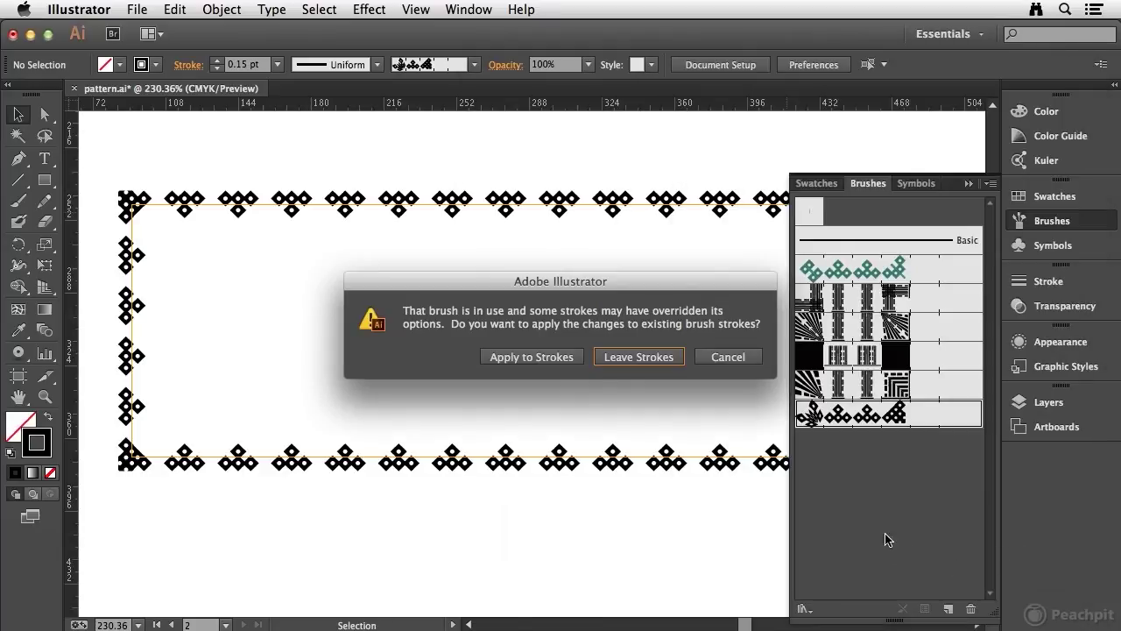
click(500, 359)
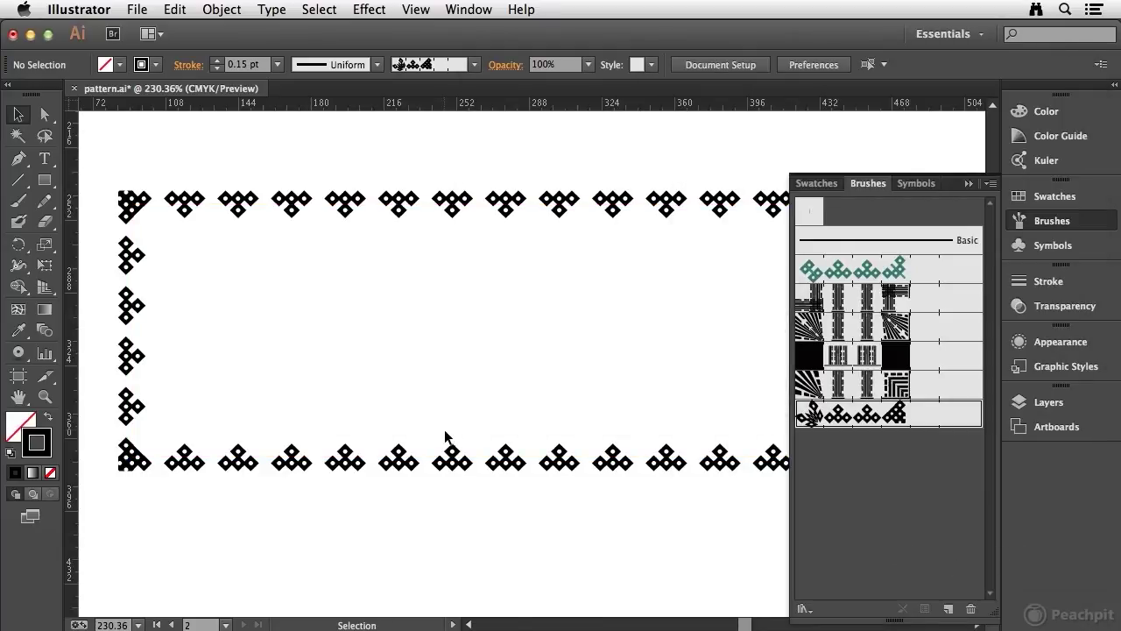
Color the selected diamond border's stroke green from the Swatches panel
click(327, 457)
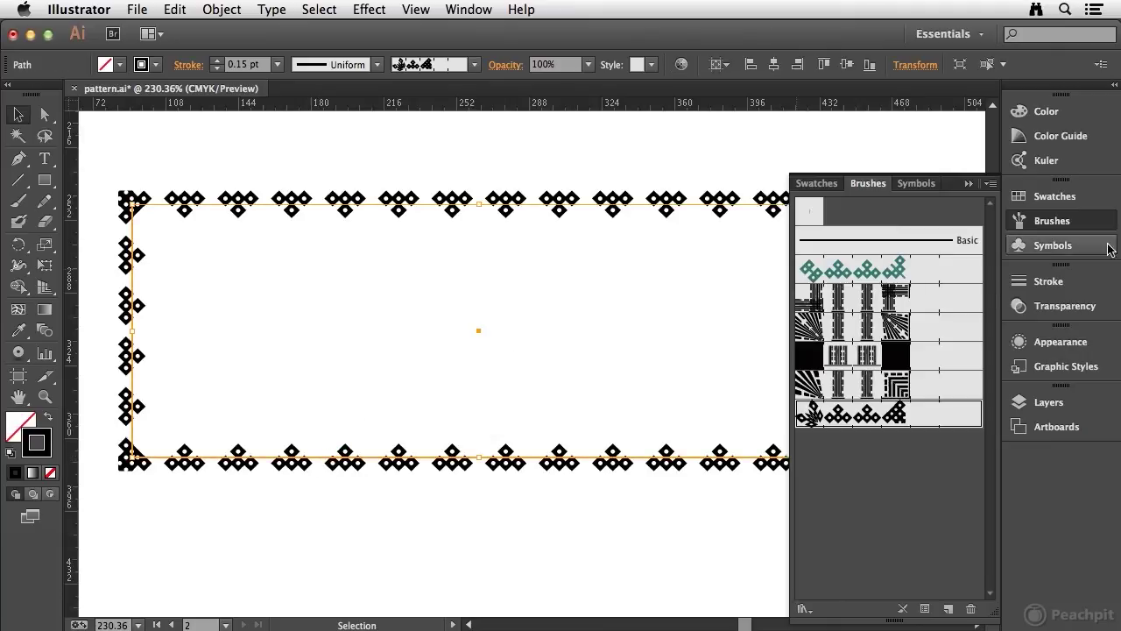
click(1074, 197)
click(953, 305)
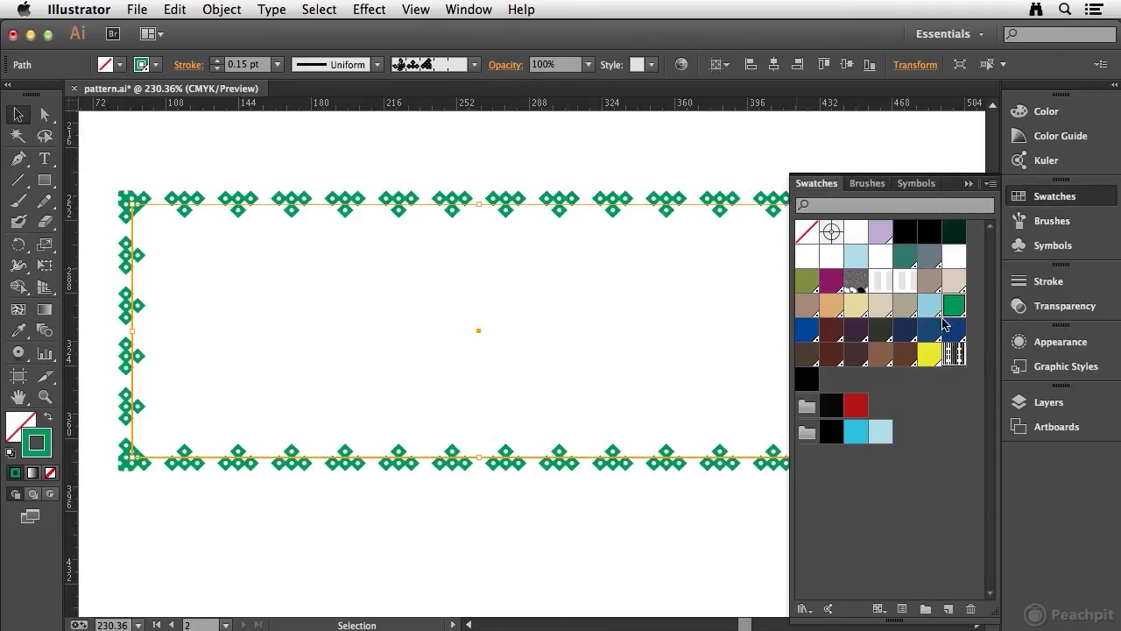
click(1026, 221)
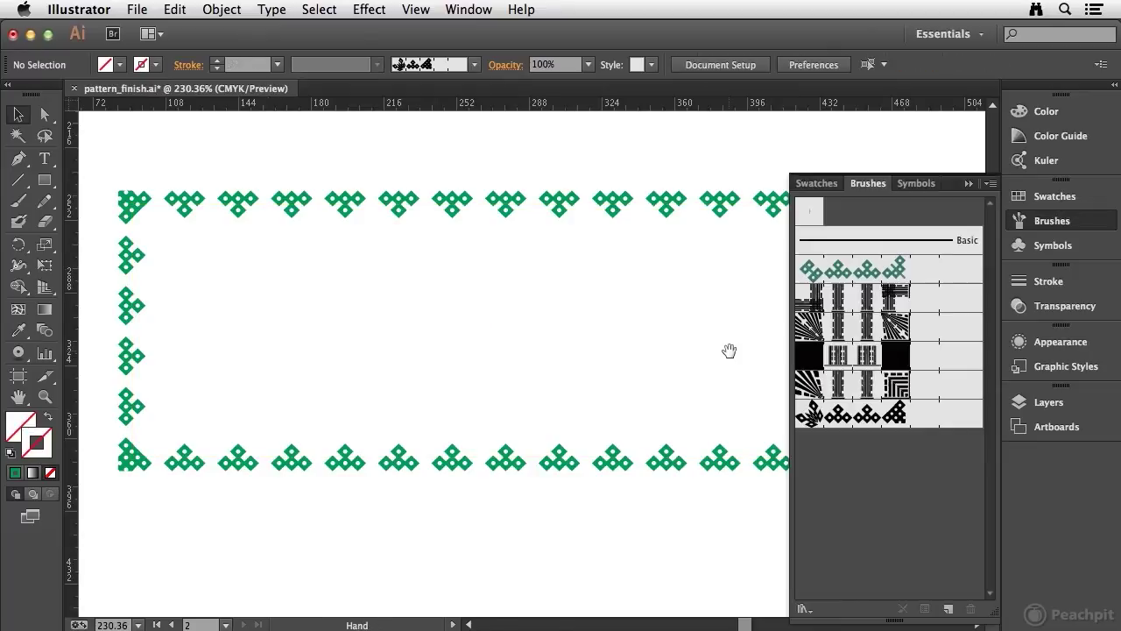
Pan across the pattern_finish.ai artboard past the EMERALD LAGOON border to the shell image
mouse_move(658, 351)
mouse_down()
mouse_move(518, 303)
mouse_move(380, 207)
mouse_up()
mouse_move(707, 428)
mouse_down()
mouse_move(484, 387)
mouse_move(76, 245)
mouse_up()
drag(611, 464, 237, 358)
drag(611, 515, 432, 301)
drag(478, 415, 478, 365)
drag(468, 435, 468, 318)
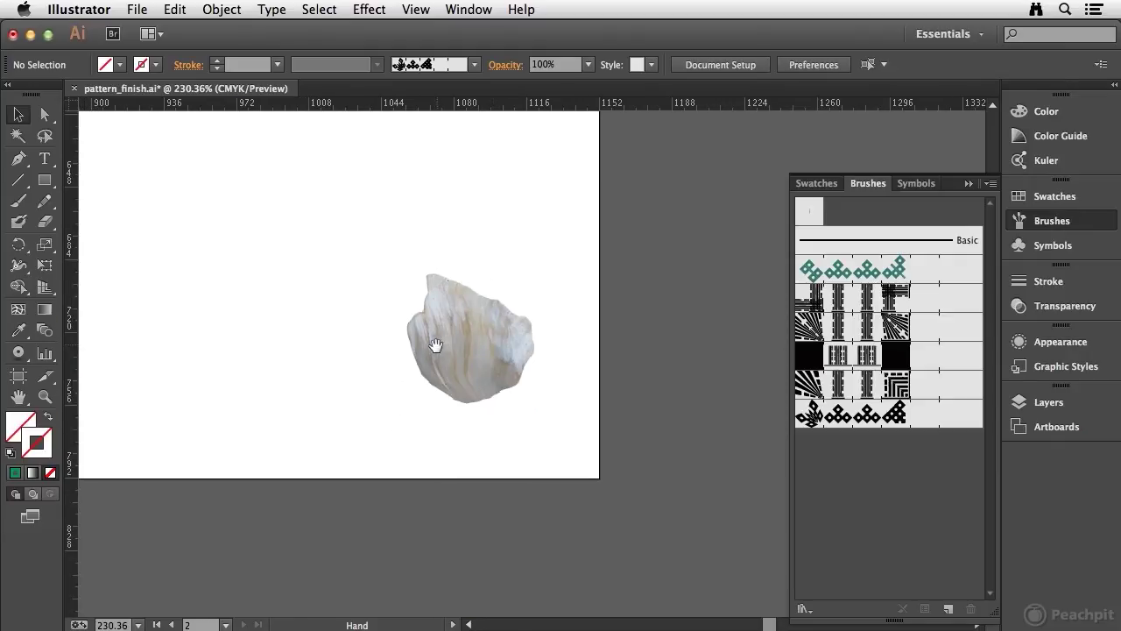
Create Pattern Brush 2 by dragging the selected shell image into the Brushes panel
click(473, 326)
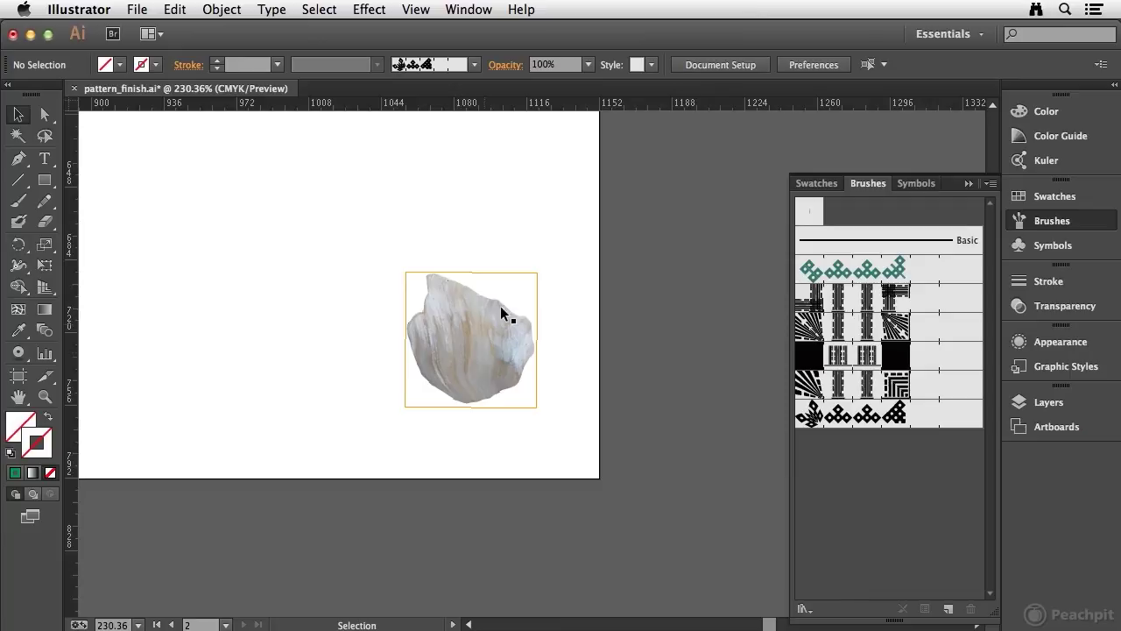
click(497, 340)
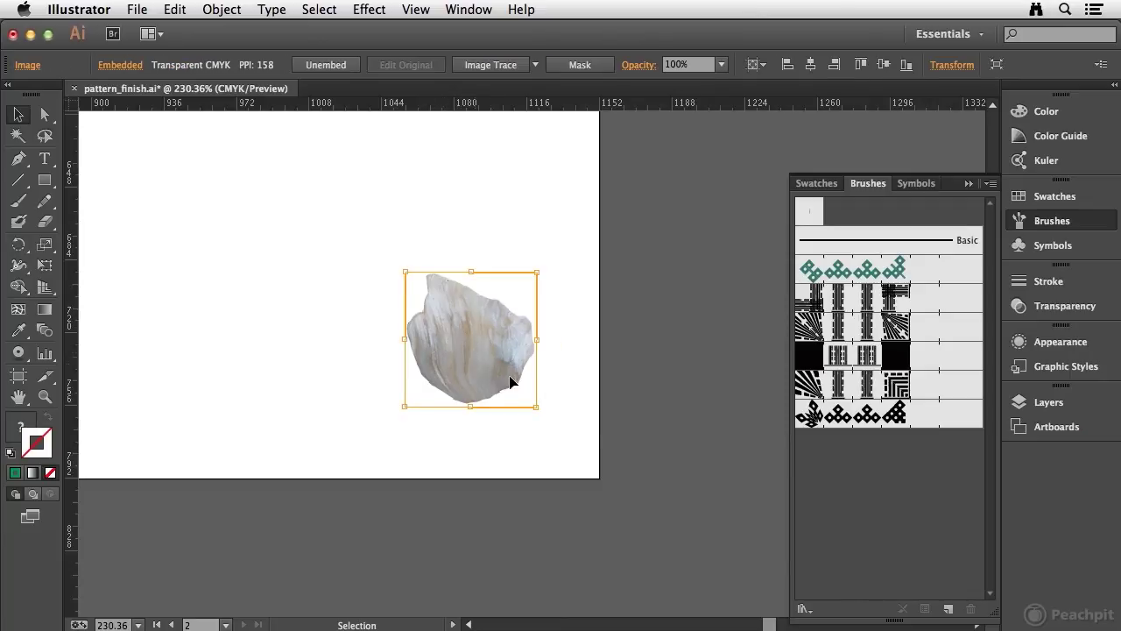
mouse_move(464, 342)
mouse_down()
mouse_move(483, 369)
mouse_move(848, 515)
mouse_move(879, 504)
mouse_up()
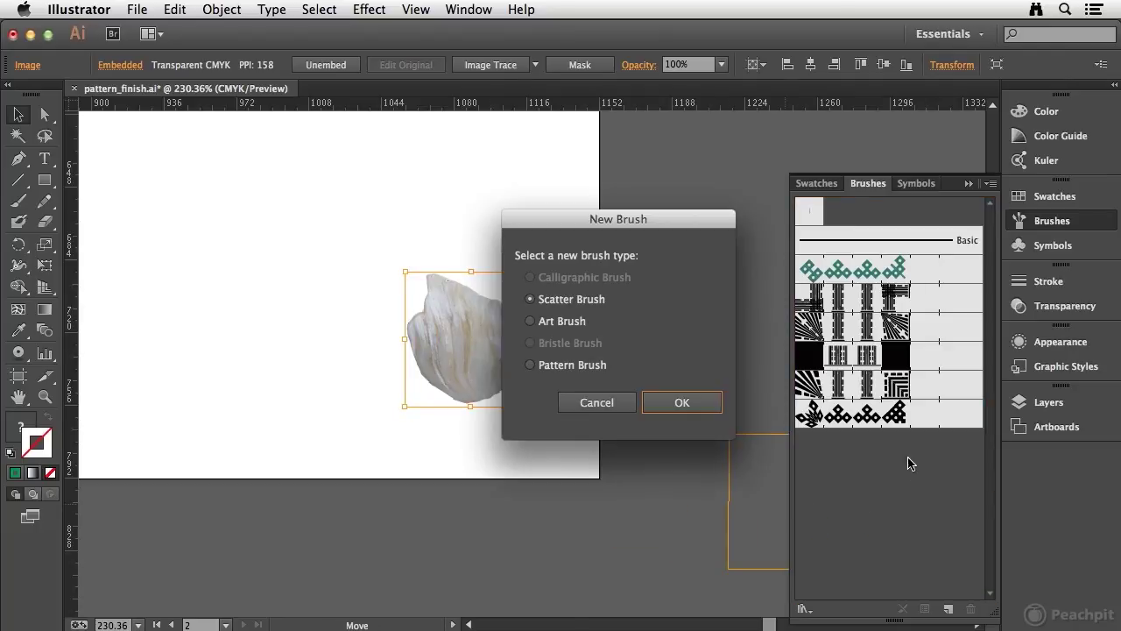
click(536, 365)
click(699, 408)
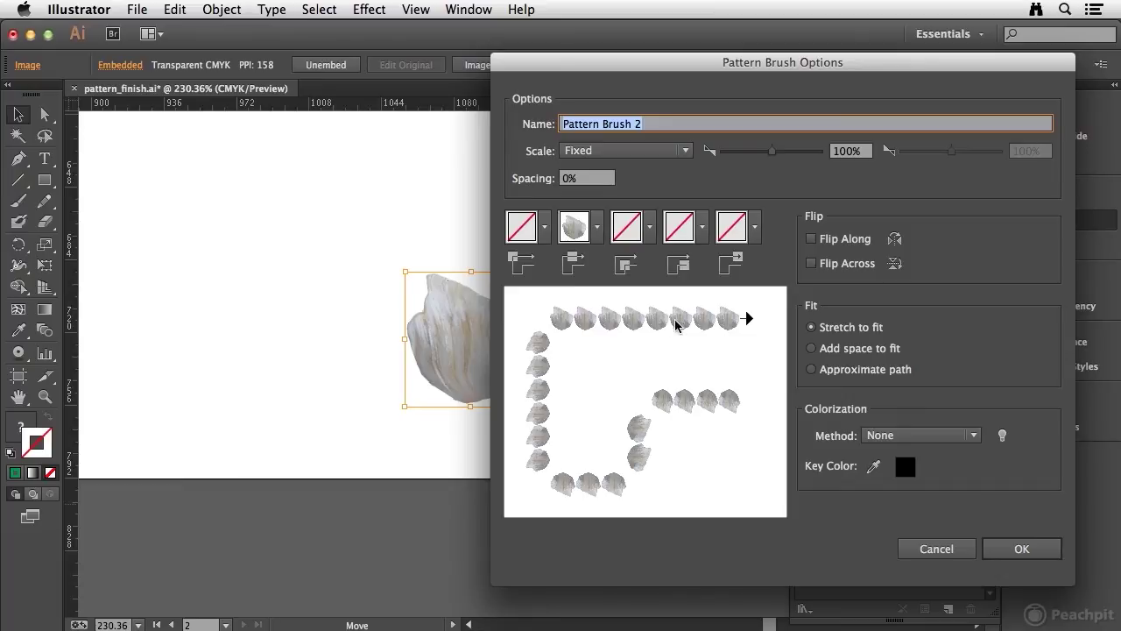
Set both the Outer and Inner Corner Tiles of Pattern Brush 2 to Auto-Between
click(543, 226)
scroll(529, 302, up, 5)
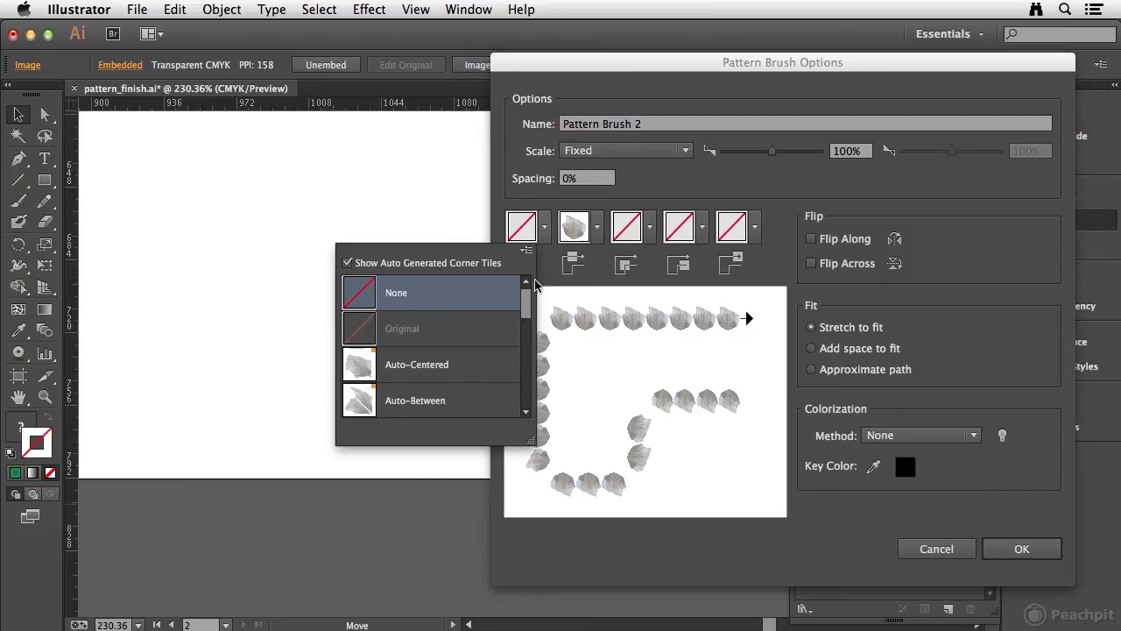
scroll(529, 302, down, 5)
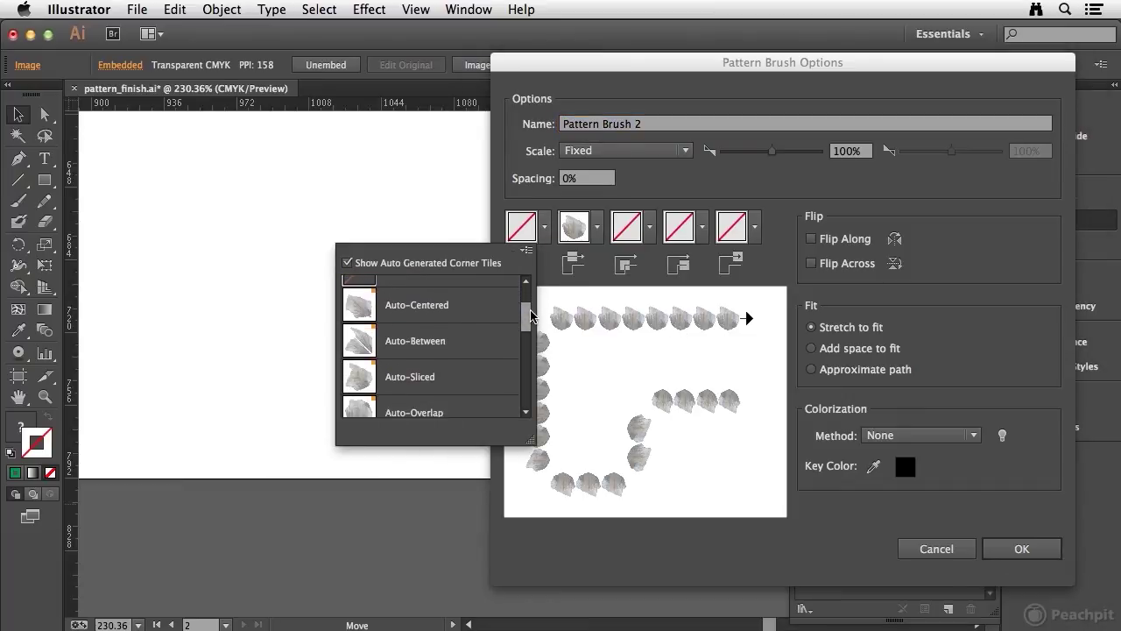
scroll(530, 321, up, 1)
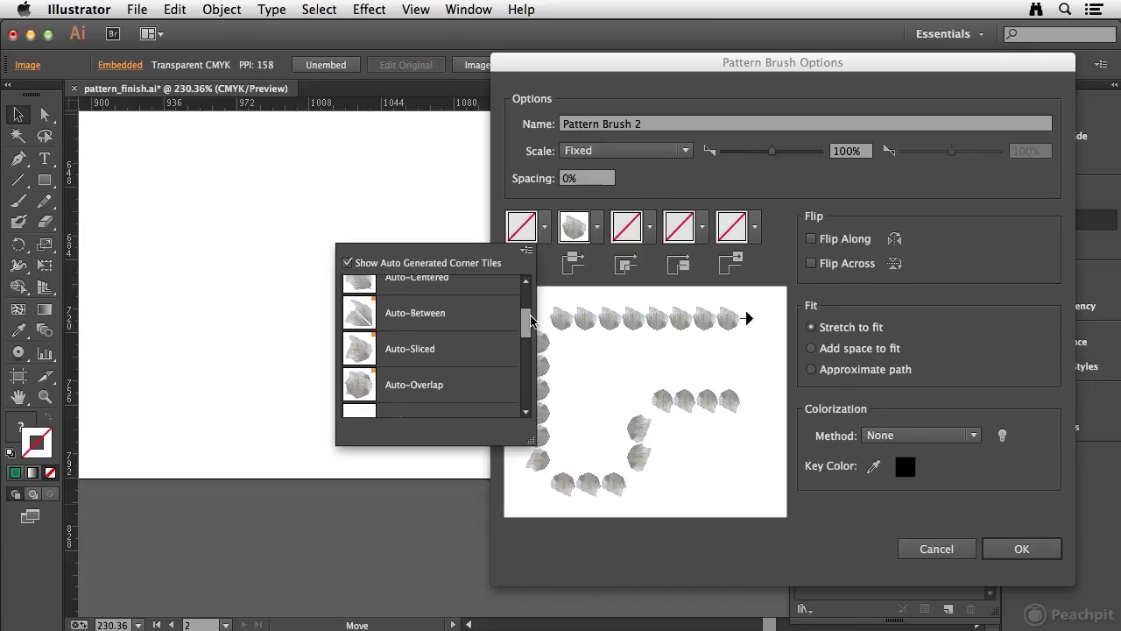
scroll(529, 320, up, 1)
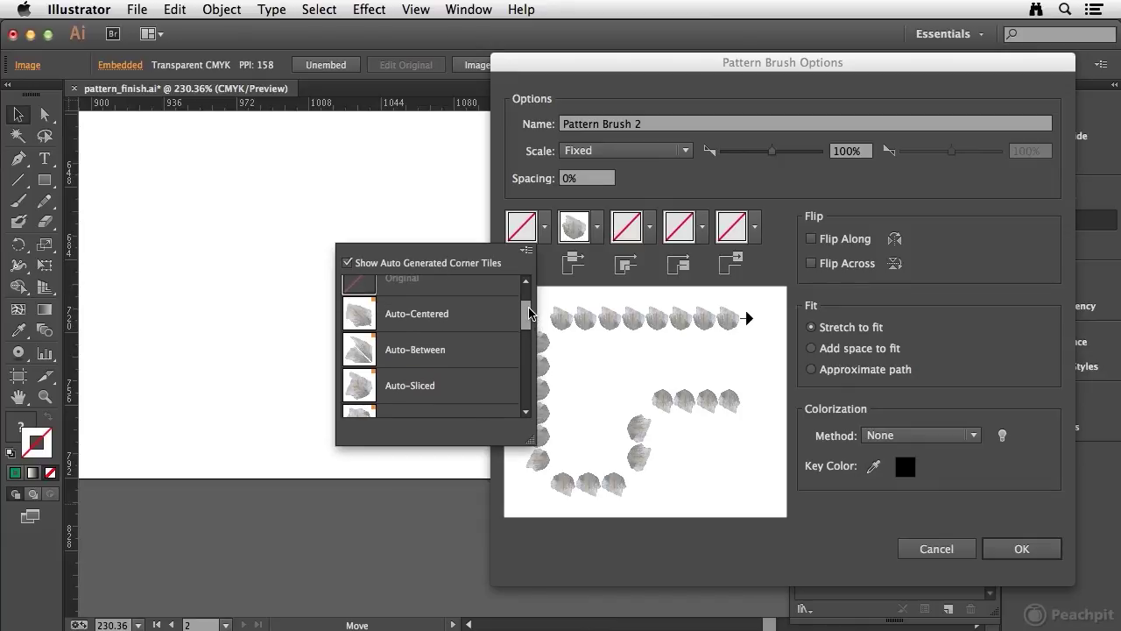
scroll(529, 320, down, 1)
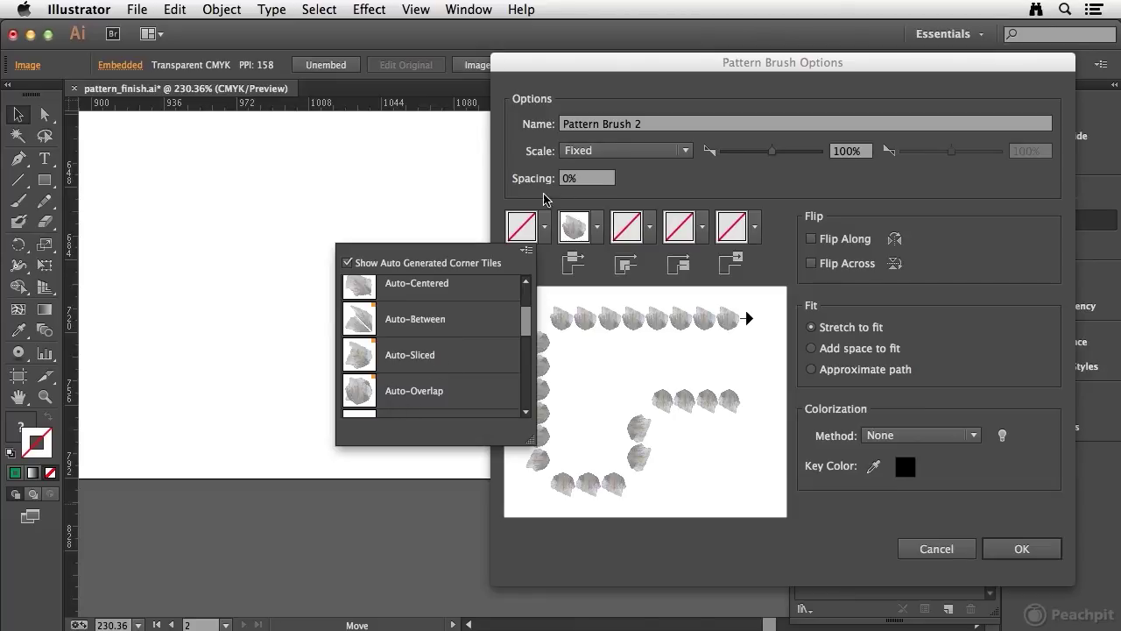
click(361, 322)
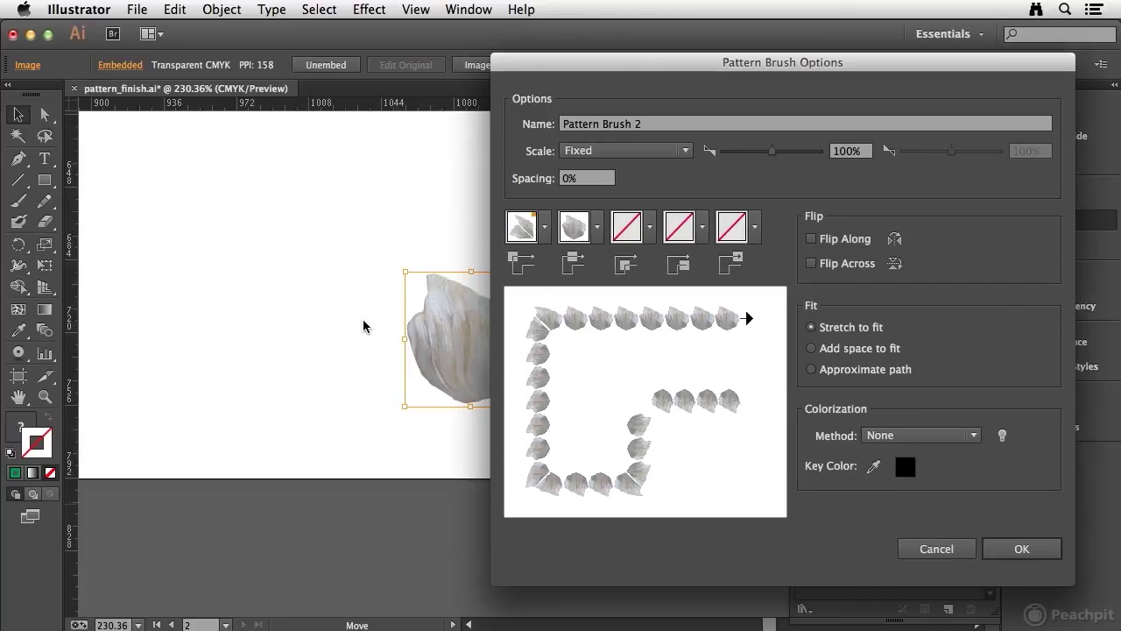
click(650, 230)
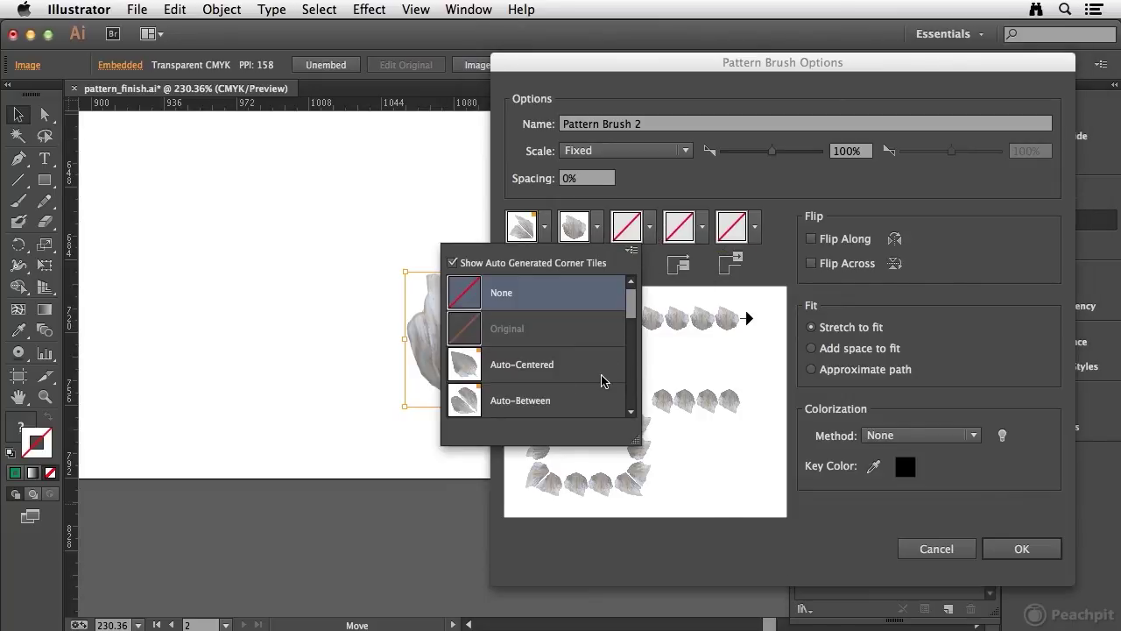
click(557, 401)
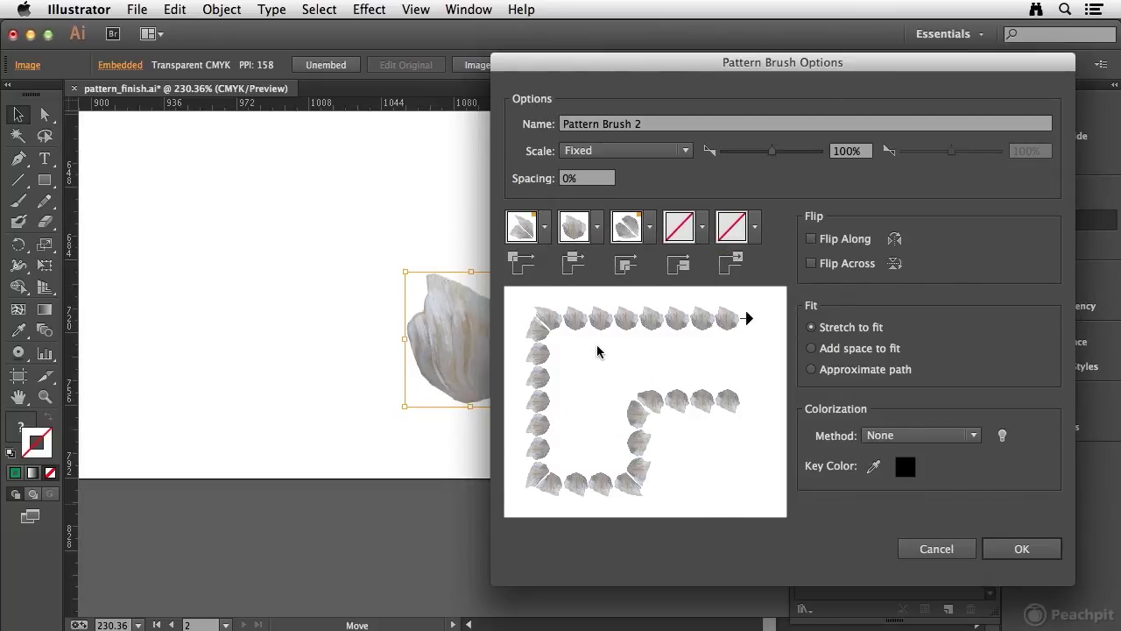